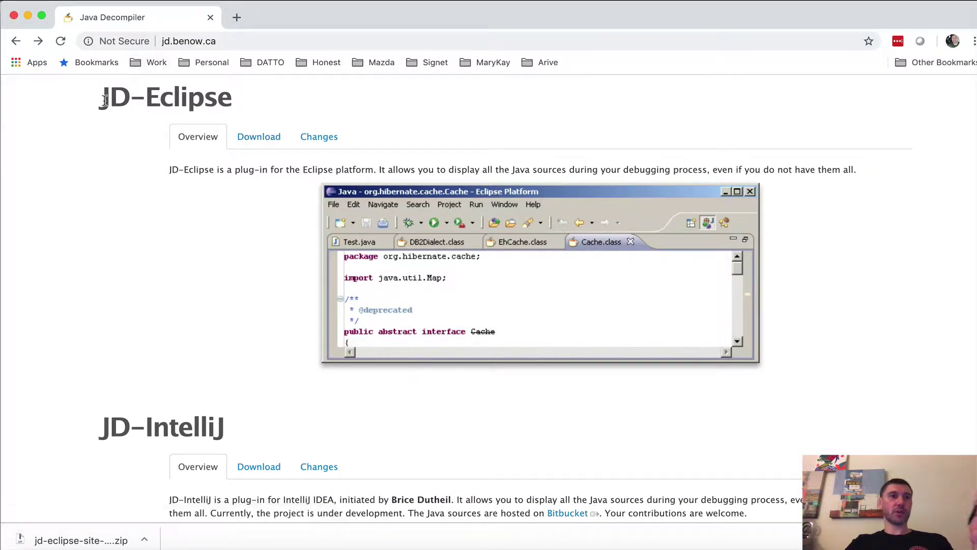
Download jd-eclipse-site-1.0.0-RC2.zip from the JD-Eclipse section of the Java Decompiler page.
{"action": "left_click_drag", "start_coordinate": [100, 96], "coordinate": [239, 102]}
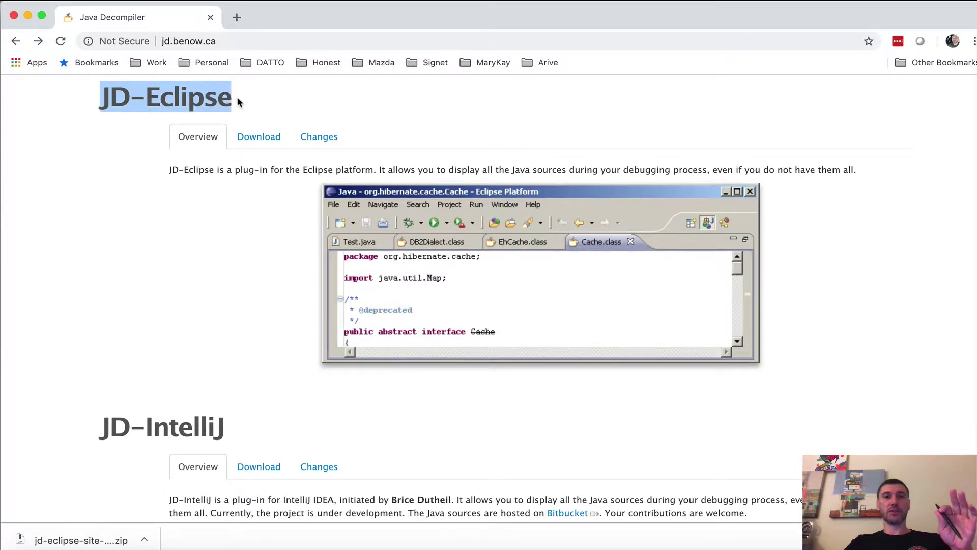
{"action": "left_click", "coordinate": [244, 99]}
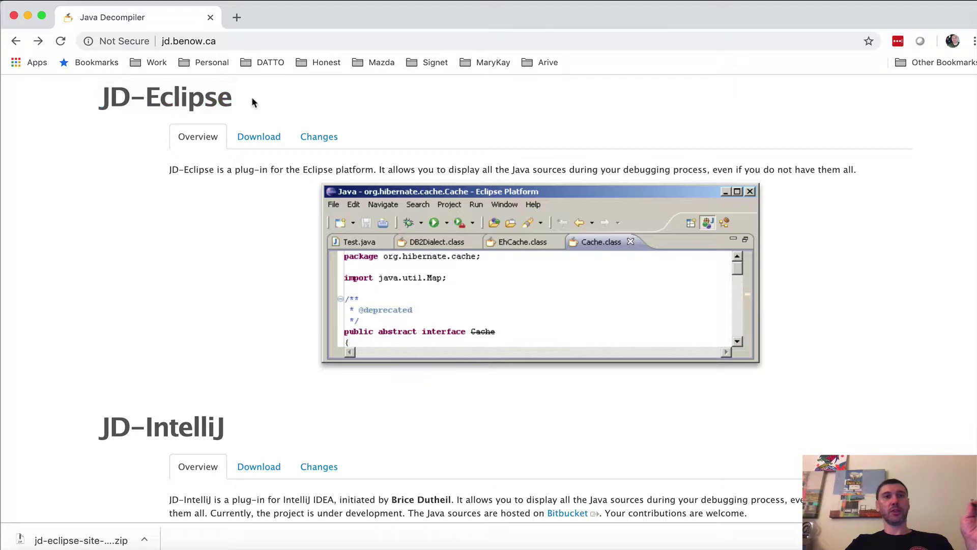
{"action": "left_click", "coordinate": [255, 136]}
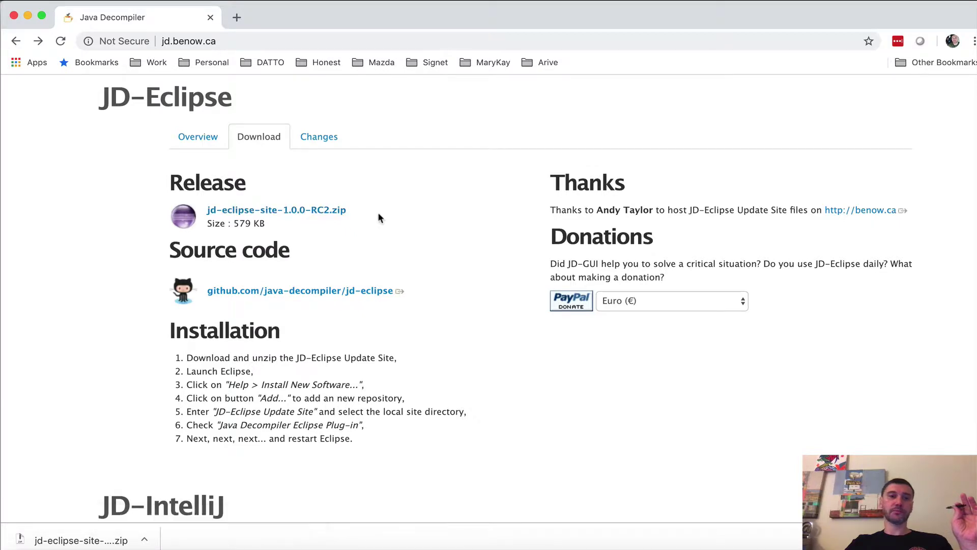
{"action": "left_click", "coordinate": [293, 210]}
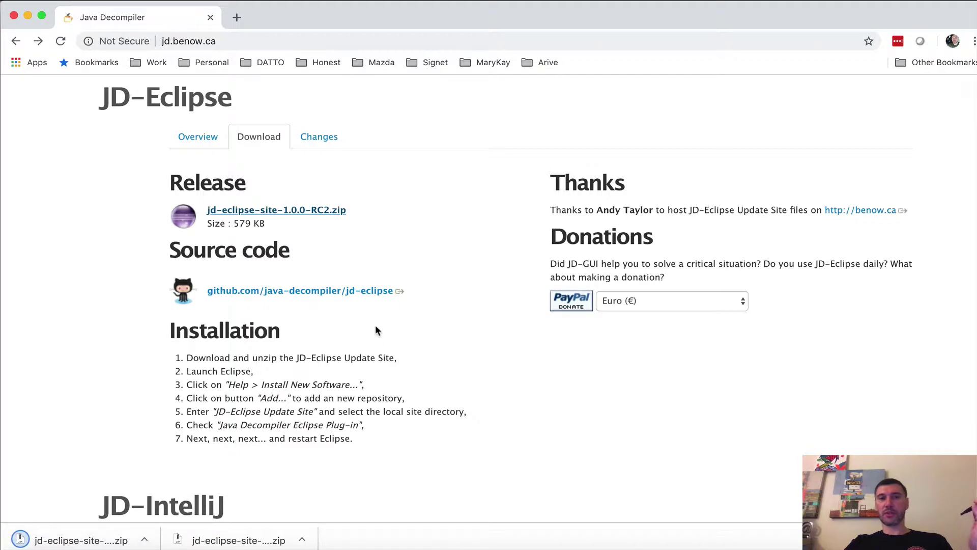
Switch to Anypoint Studio and open the wizard for installing new software.
{"action": "left_click", "coordinate": [692, 541]}
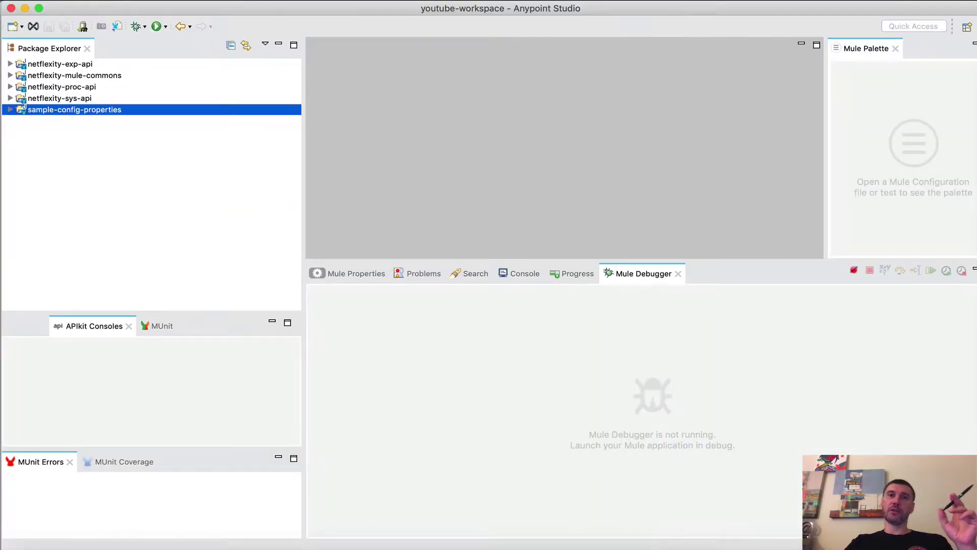
{"action": "left_click", "coordinate": [501, 0]}
{"action": "left_click", "coordinate": [565, 181]}
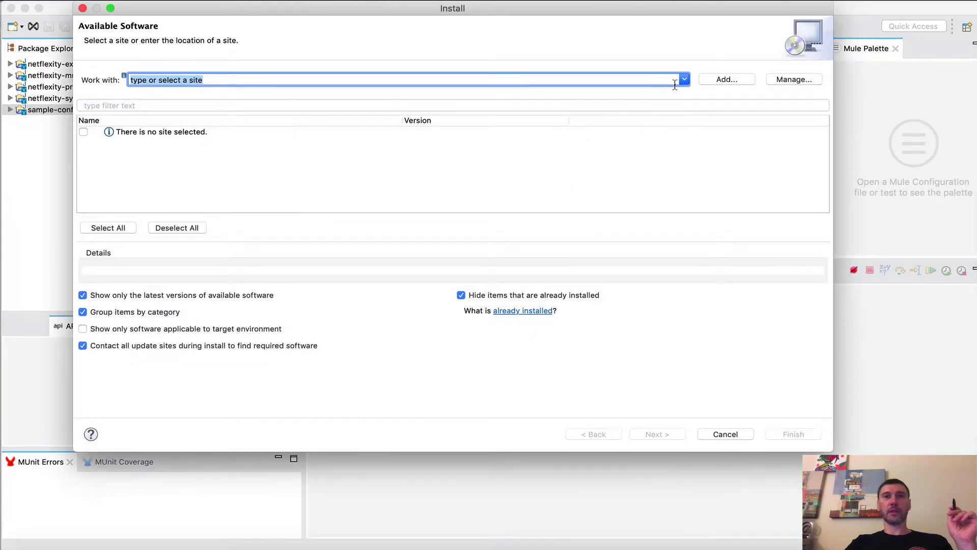
Add the downloaded archive jd-eclipse-site-1.0.0-RC2 (2).zip as a software repository named JD Decompiler.
{"action": "left_click", "coordinate": [726, 80]}
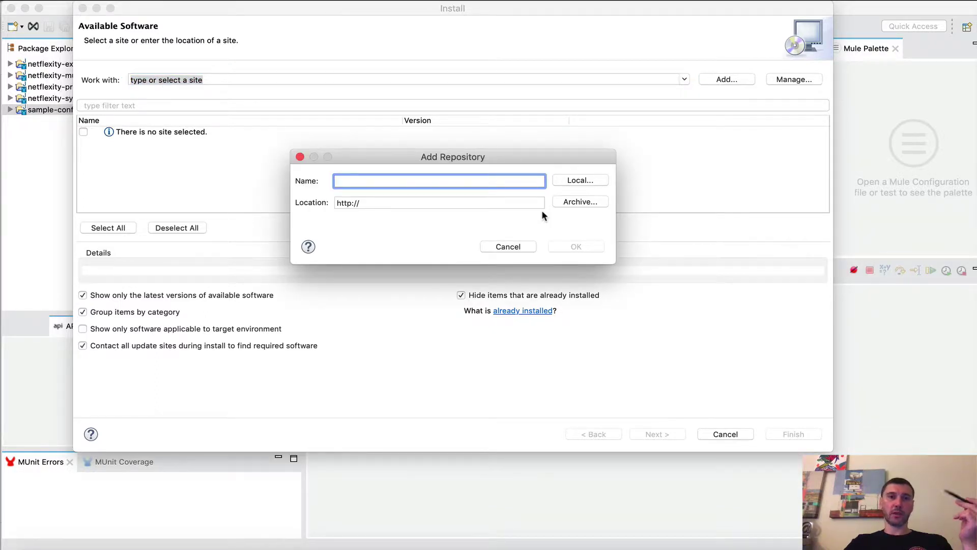
{"action": "left_click", "coordinate": [580, 201]}
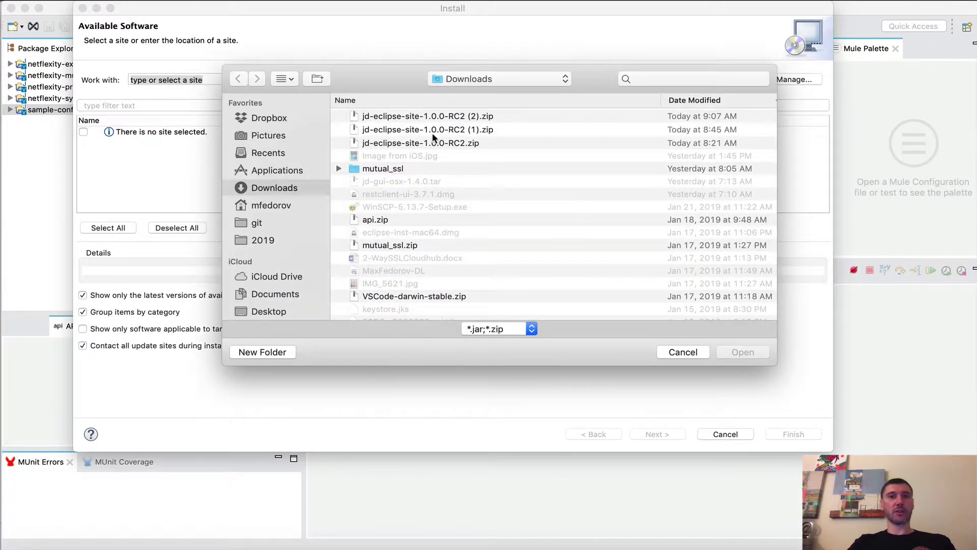
{"action": "left_click", "coordinate": [426, 116]}
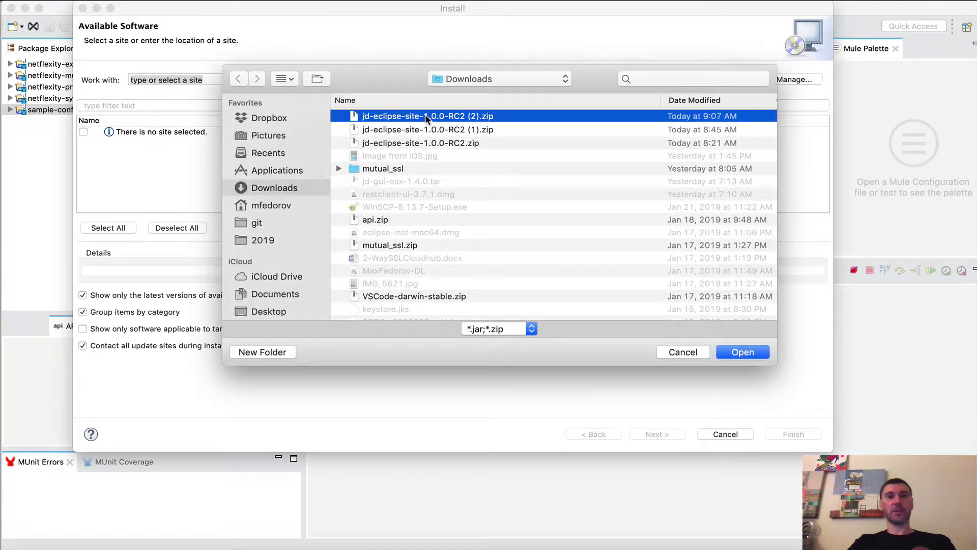
{"action": "left_click", "coordinate": [731, 353]}
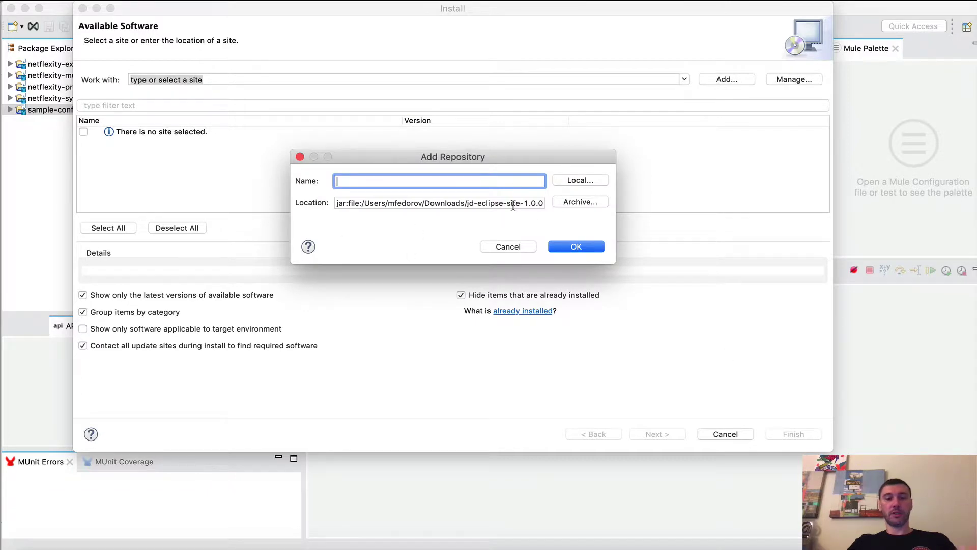
{"action": "type", "text": "JD "}
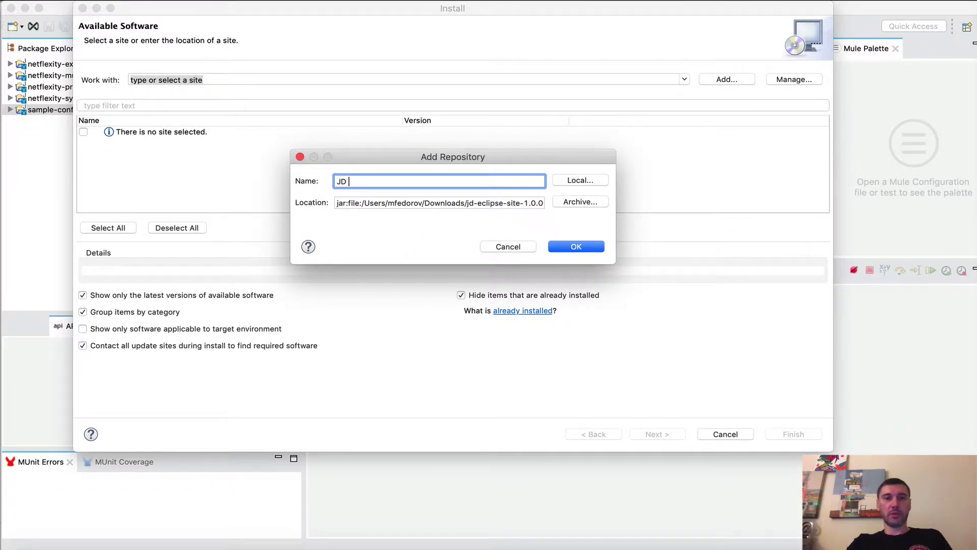
{"action": "type", "text": "Decom"}
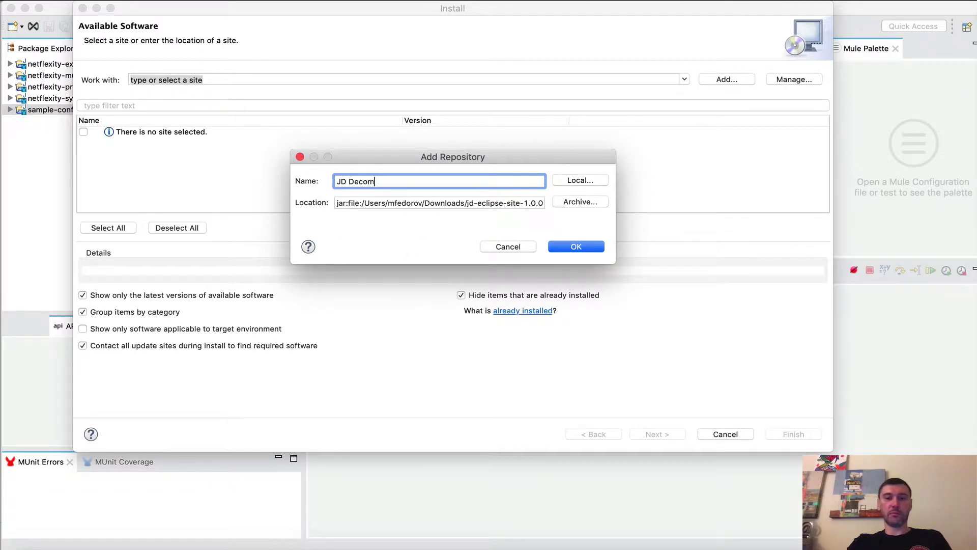
{"action": "type", "text": "piler"}
{"action": "key", "text": "Return"}
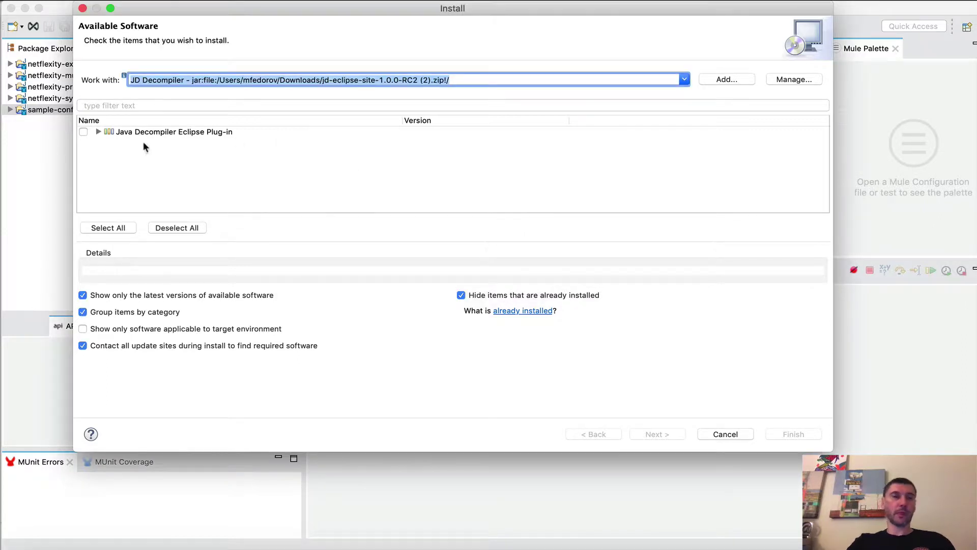
Tick and expand the Java Decompiler Eclipse Plug-in entry to check its items, and cancel the installation wizard.
{"action": "left_click", "coordinate": [117, 132]}
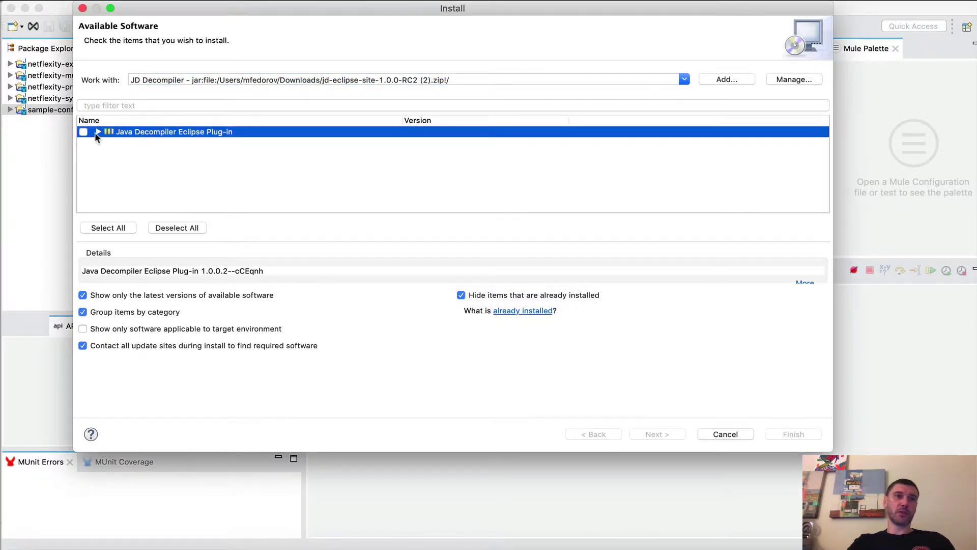
{"action": "left_click", "coordinate": [98, 132]}
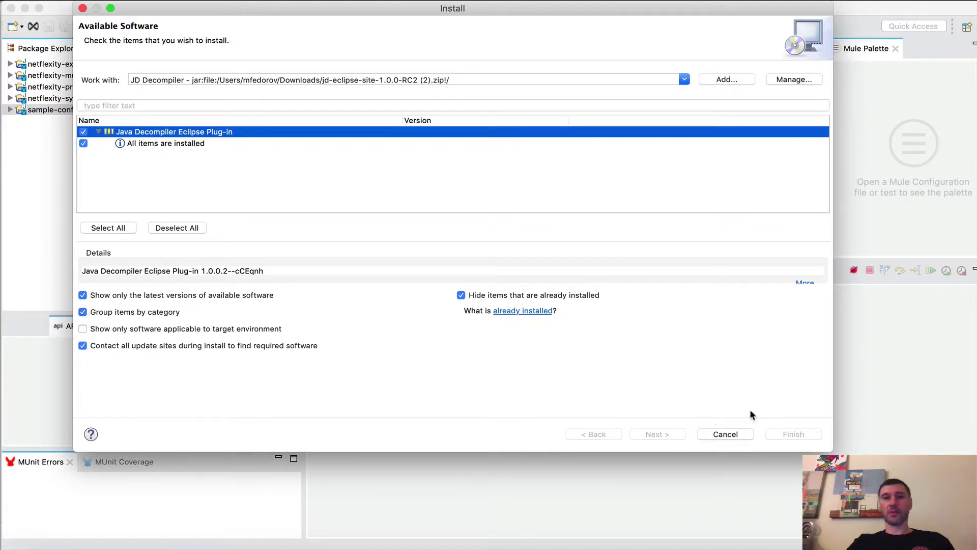
{"action": "left_click", "coordinate": [726, 433]}
Expand the sample-config-properties project, its HTTP [v1.3.2] library and mule-http-connector-1.3.2-mule-plugin.jar to list the jar's packages.
{"action": "left_click", "coordinate": [9, 109]}
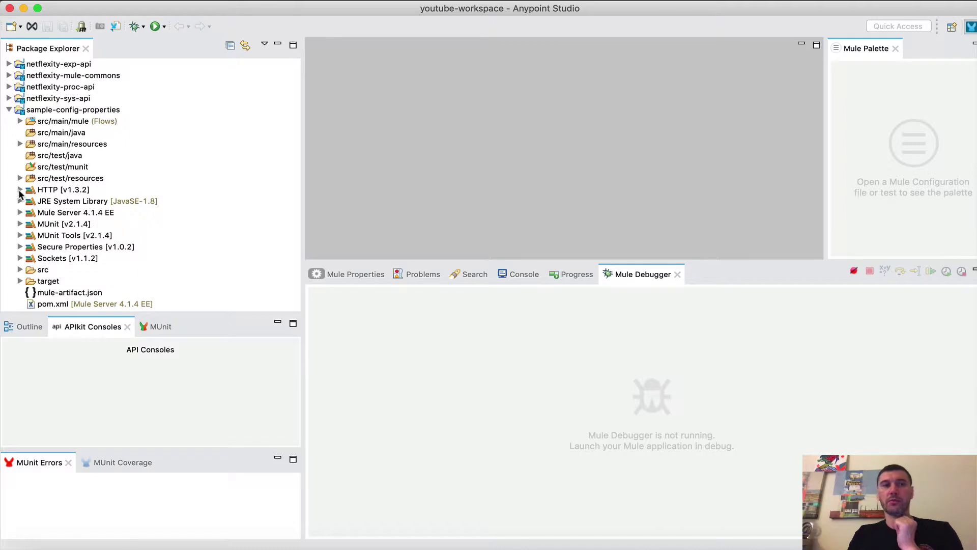
{"action": "left_click", "coordinate": [20, 189]}
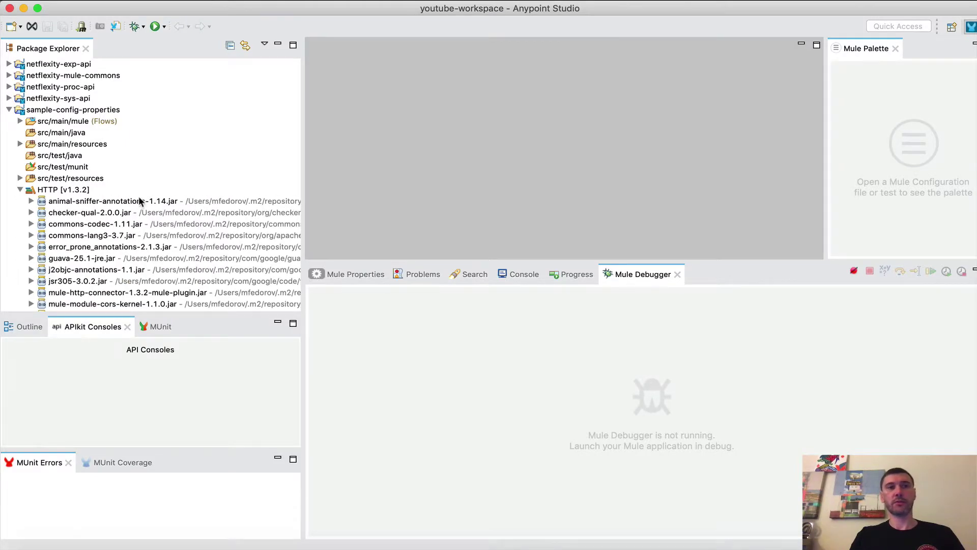
{"action": "scroll", "coordinate": [139, 196], "scroll_direction": "down", "scroll_amount": 3}
{"action": "left_click", "coordinate": [57, 163]}
{"action": "scroll", "coordinate": [141, 209], "scroll_direction": "down", "scroll_amount": 3}
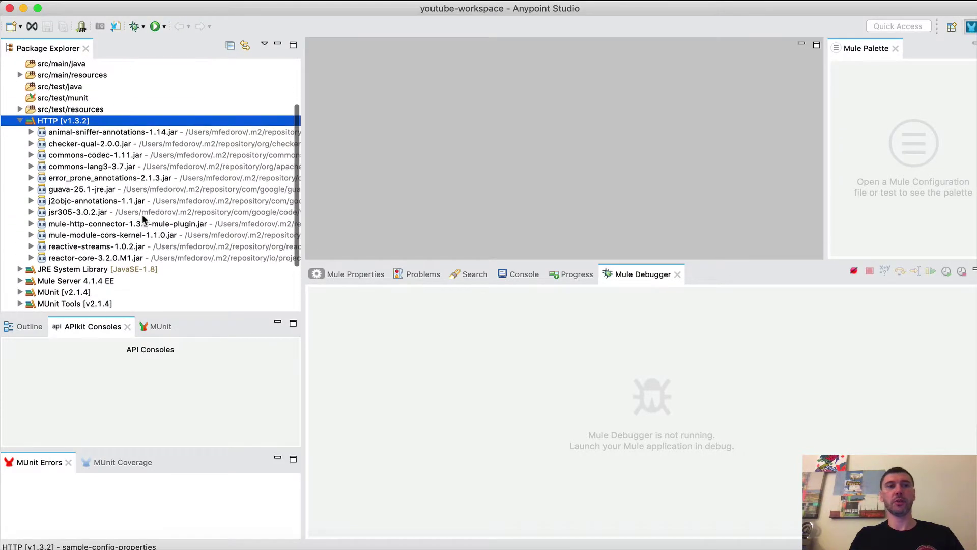
{"action": "scroll", "coordinate": [142, 215], "scroll_direction": "down", "scroll_amount": 1}
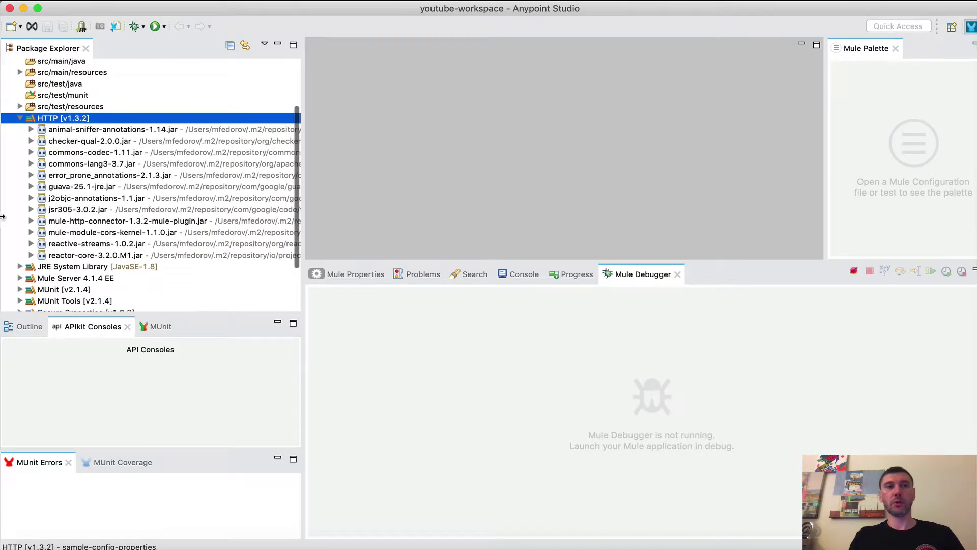
{"action": "left_click", "coordinate": [106, 223]}
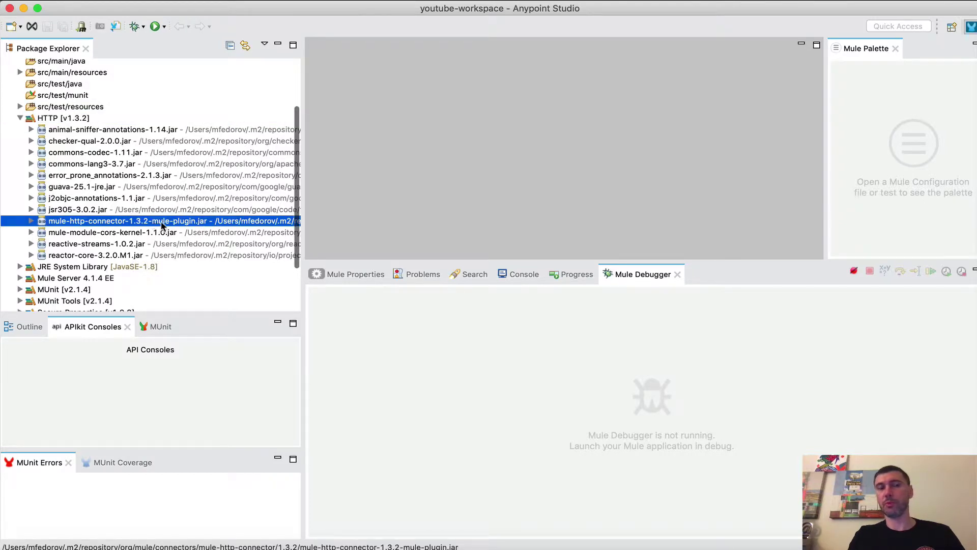
{"action": "left_click", "coordinate": [31, 221]}
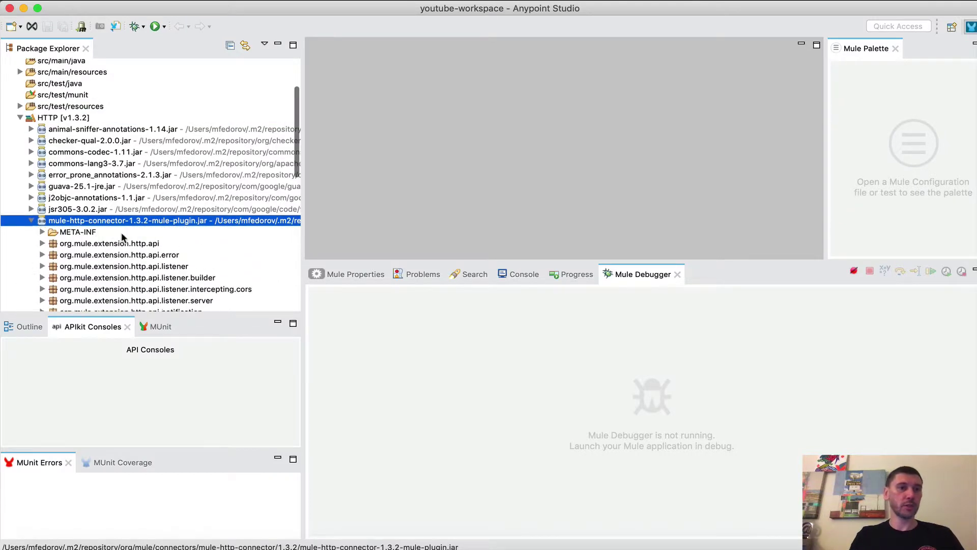
Open HttpListenerProvider.class from the org.mule.extension.http.internal.listener package and look through its decompiled source.
{"action": "scroll", "coordinate": [122, 236], "scroll_direction": "down", "scroll_amount": 10}
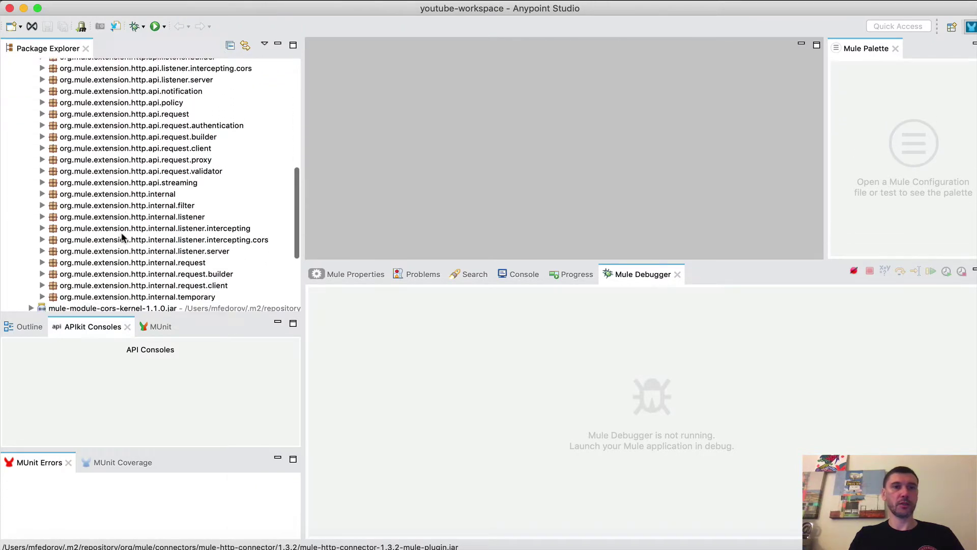
{"action": "scroll", "coordinate": [122, 237], "scroll_direction": "down", "scroll_amount": 1}
{"action": "left_click", "coordinate": [42, 199]}
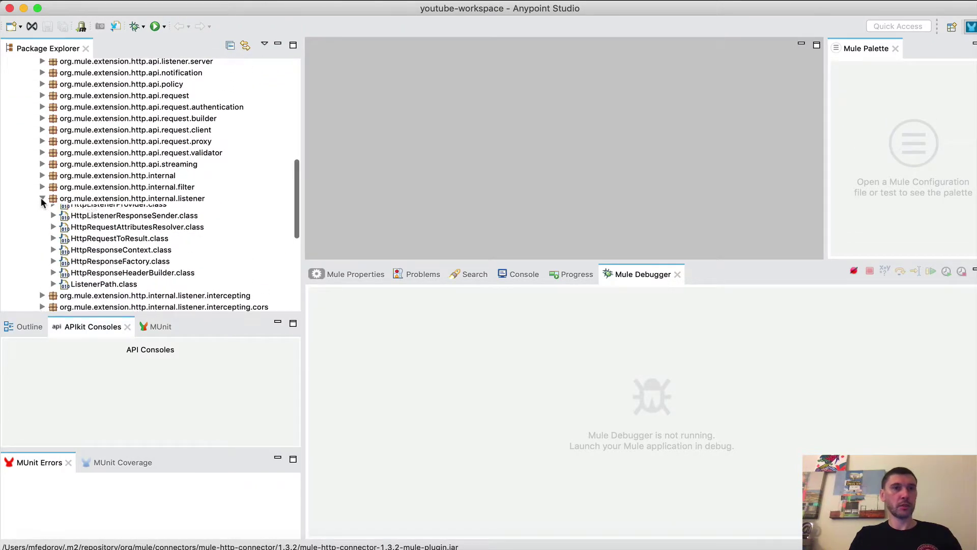
{"action": "scroll", "coordinate": [105, 216], "scroll_direction": "down", "scroll_amount": 1}
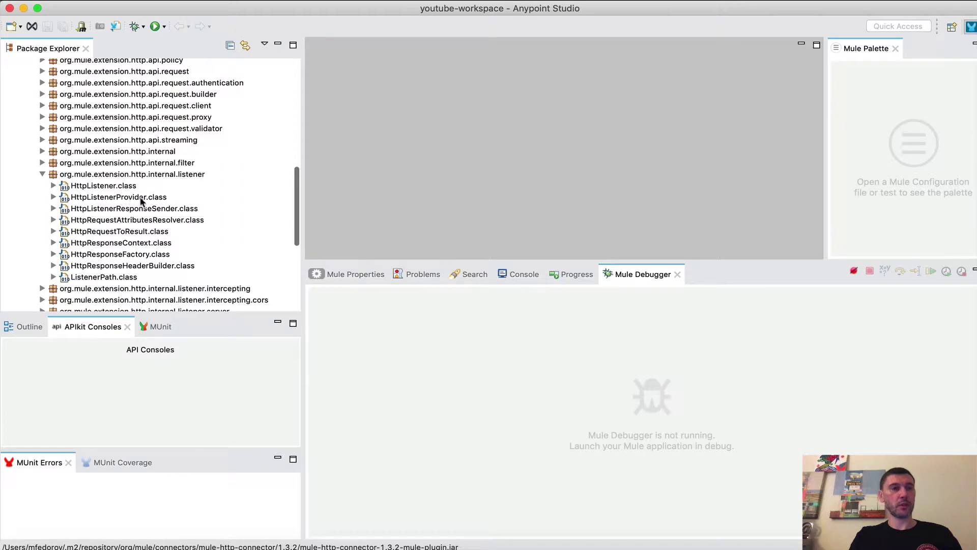
{"action": "left_click", "coordinate": [107, 198]}
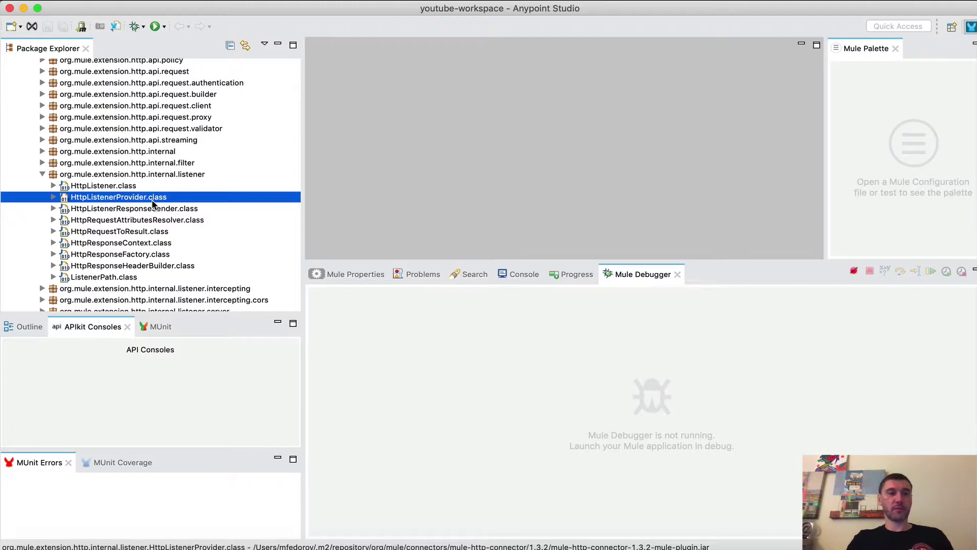
{"action": "double_click", "coordinate": [117, 199]}
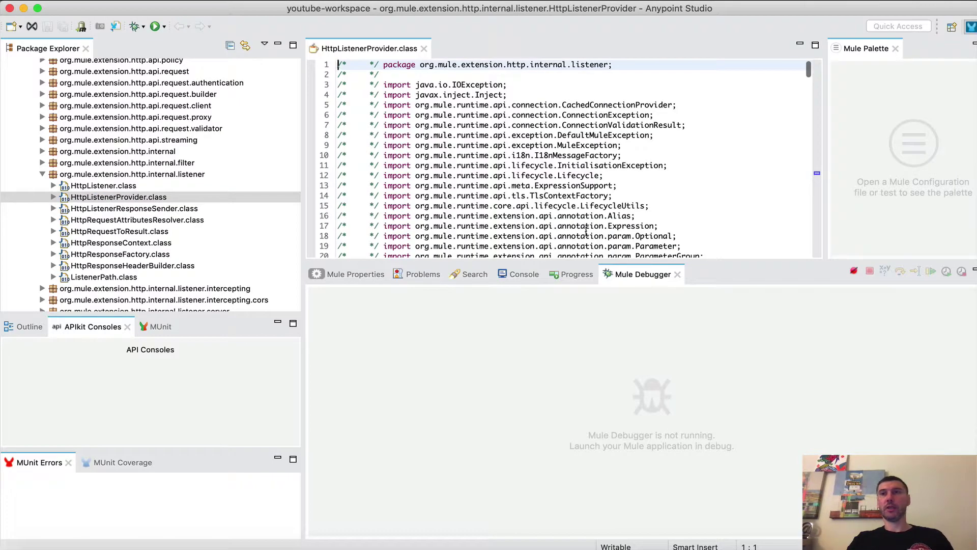
{"action": "scroll", "coordinate": [743, 152], "scroll_direction": "down", "scroll_amount": 7}
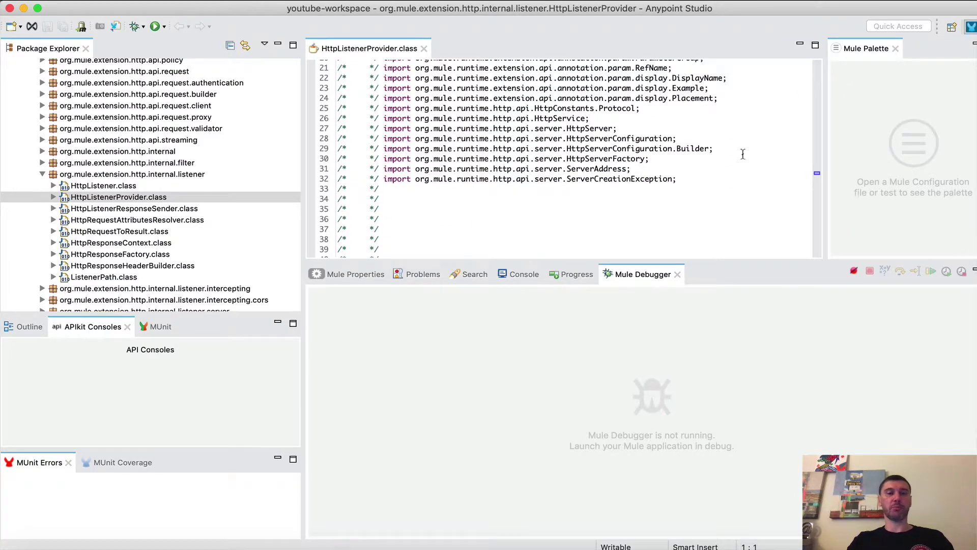
{"action": "scroll", "coordinate": [743, 153], "scroll_direction": "down", "scroll_amount": 5}
{"action": "scroll", "coordinate": [743, 153], "scroll_direction": "up", "scroll_amount": 12}
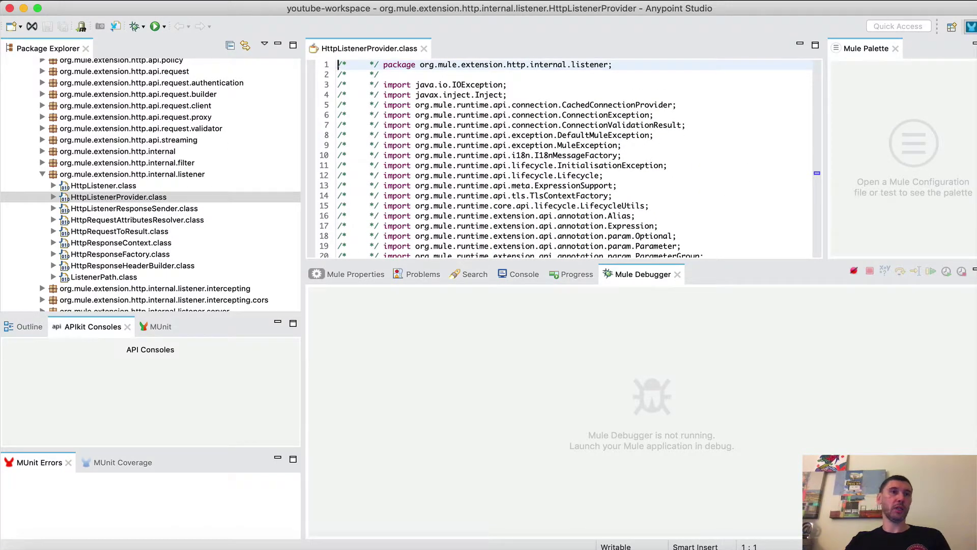
Open the File Associations page of the preferences, filtering the settings by "File as".
{"action": "left_click", "coordinate": [59, 1]}
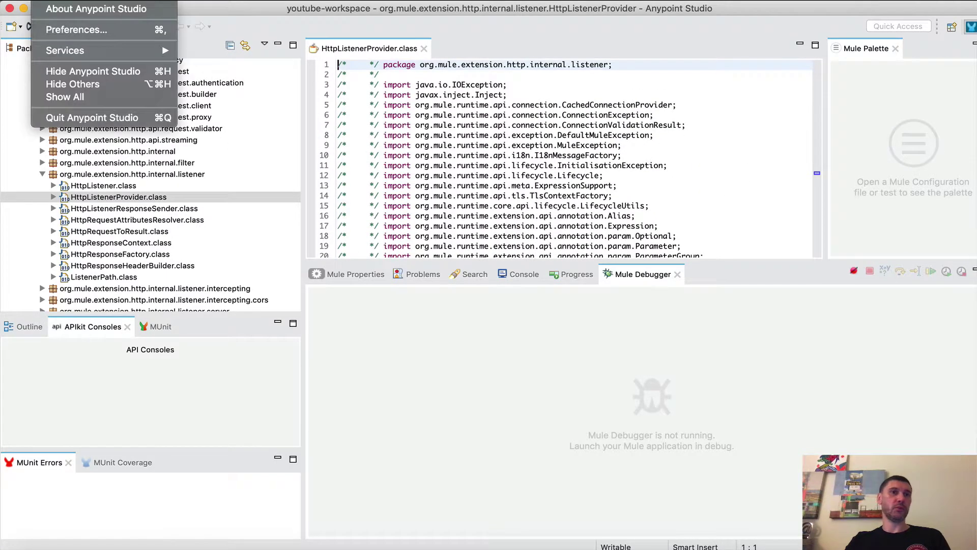
{"action": "left_click", "coordinate": [65, 32]}
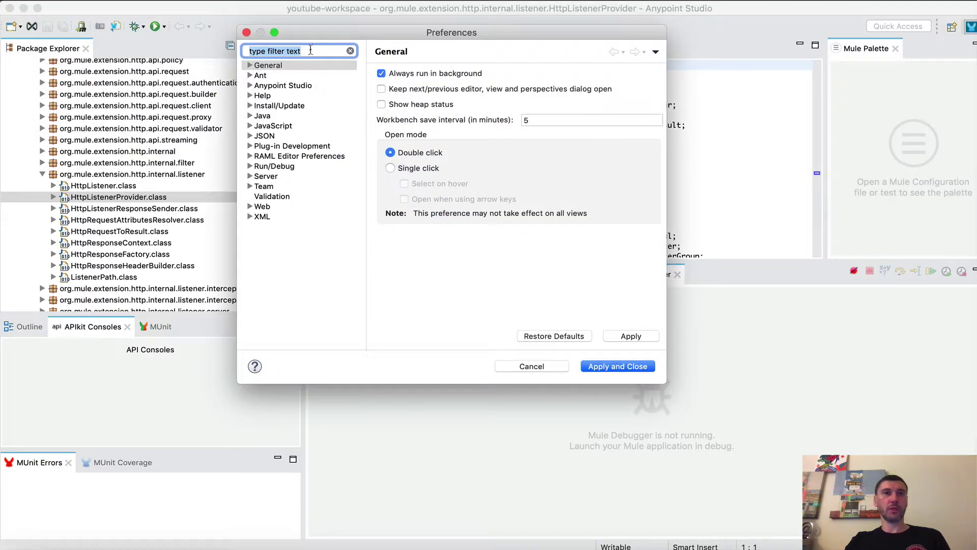
{"action": "left_click", "coordinate": [311, 50]}
{"action": "type", "text": "File as"}
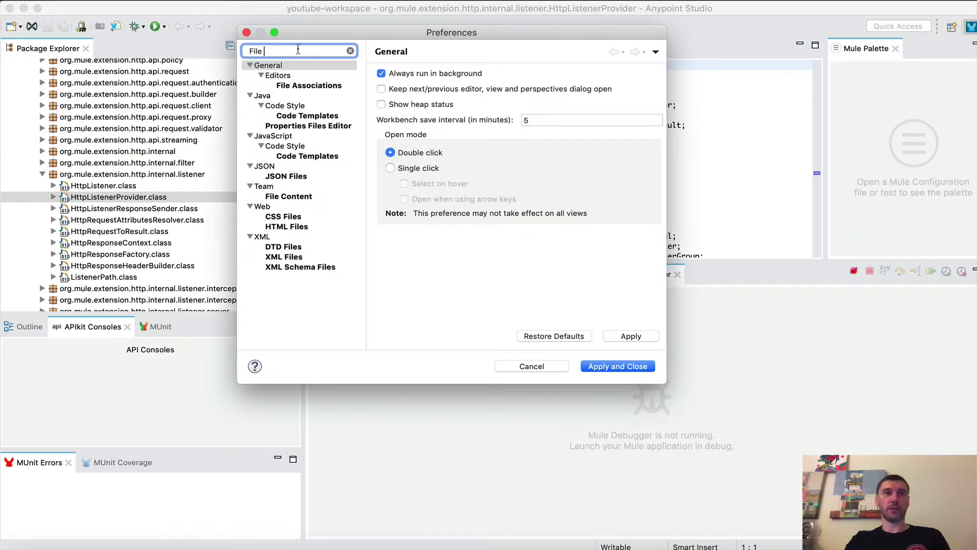
{"action": "left_click", "coordinate": [314, 89]}
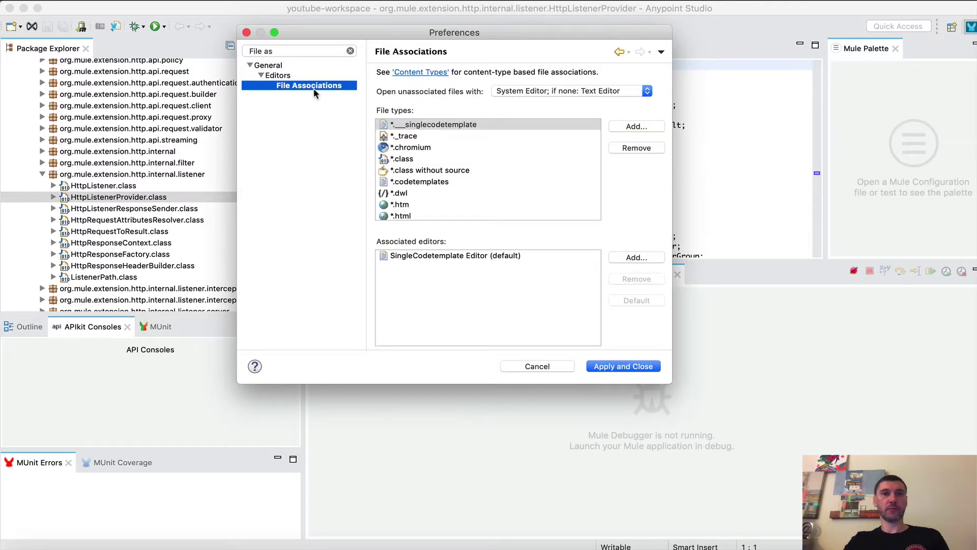
Check which editors are associated with the "*.class without source" file type, including JD Class File Viewer.
{"action": "left_click", "coordinate": [404, 173]}
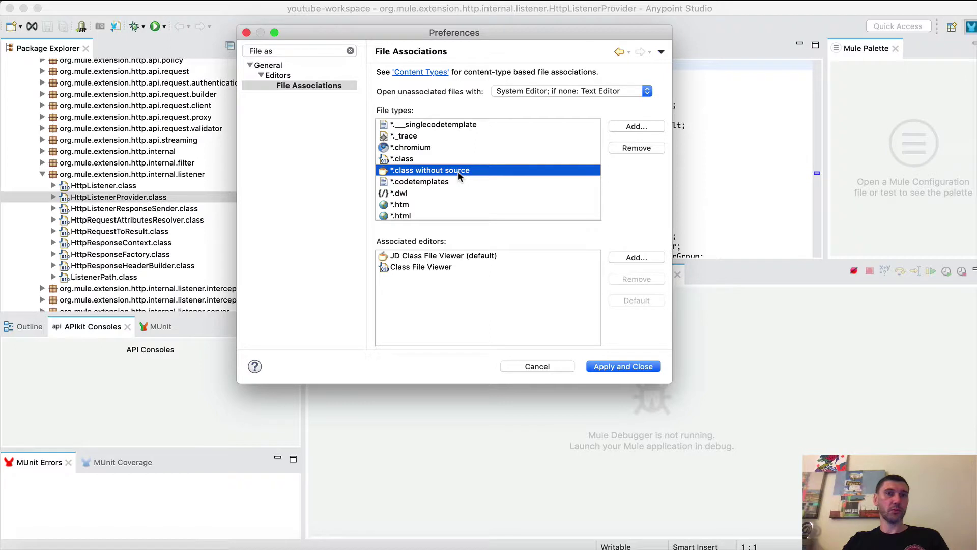
{"action": "left_click", "coordinate": [446, 259]}
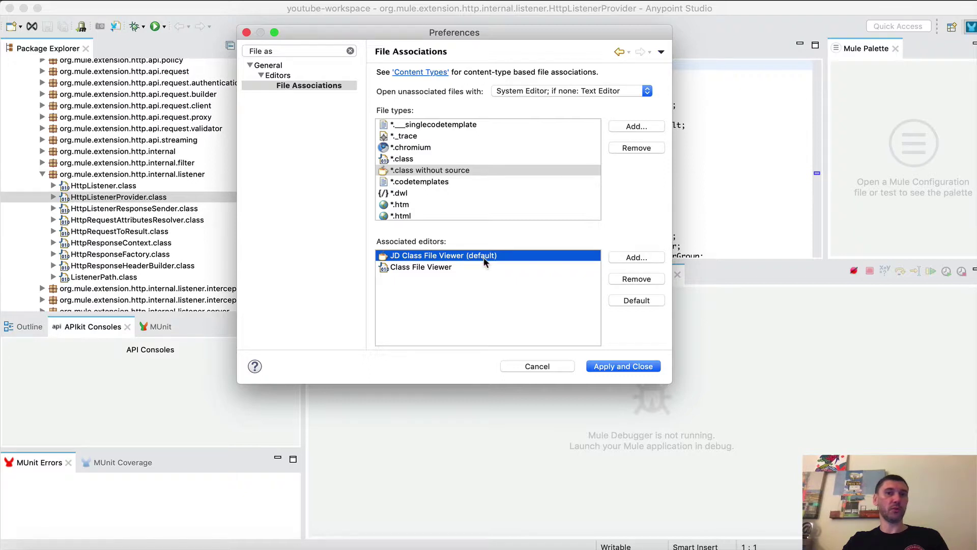
{"action": "left_click", "coordinate": [438, 173]}
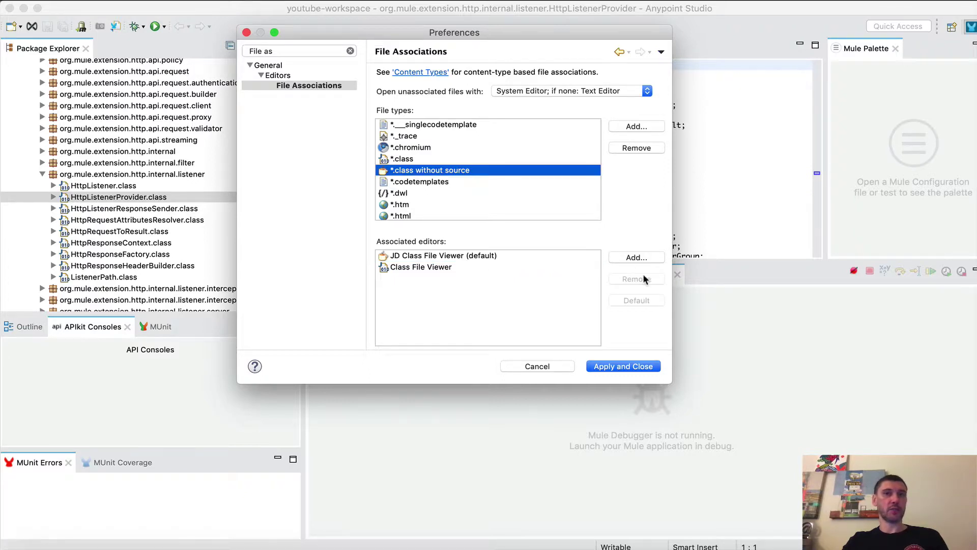
{"action": "left_click", "coordinate": [635, 257]}
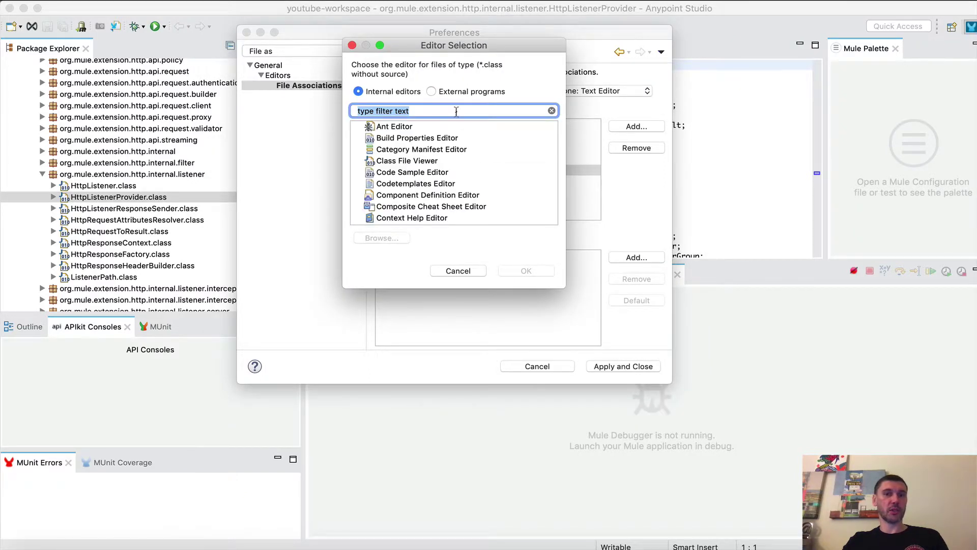
{"action": "type", "text": "JD"}
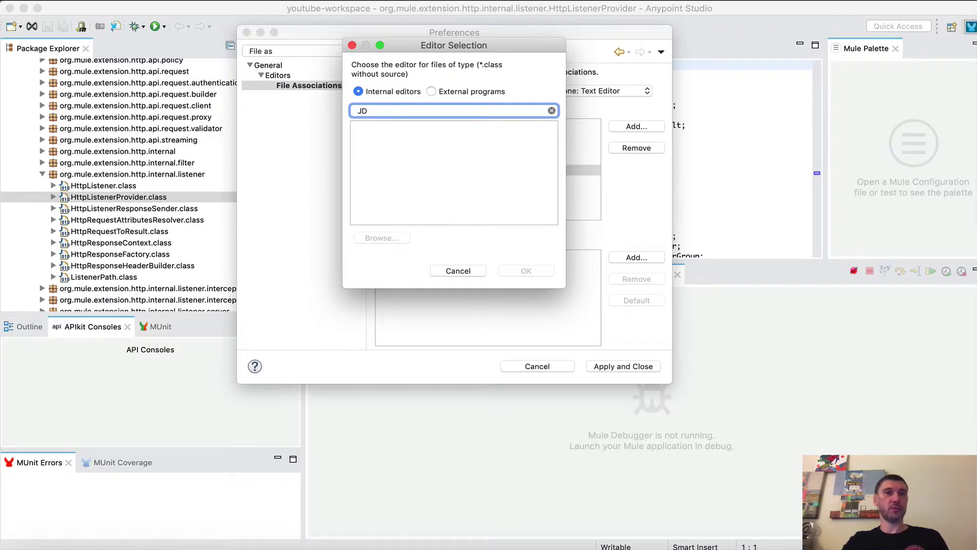
{"action": "left_click", "coordinate": [466, 269]}
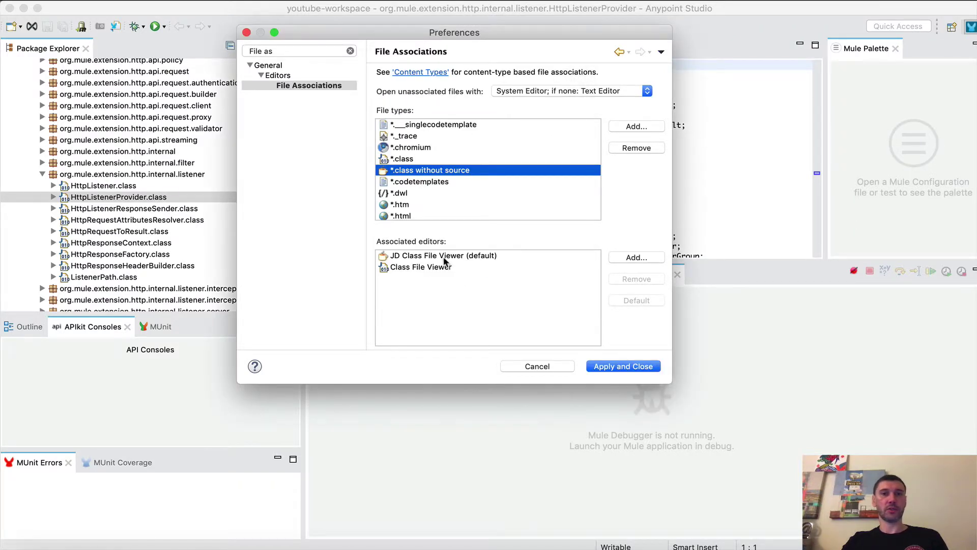
Remove JD Class File Viewer from the "*.class without source" editors, then add it back as the default editor and apply the preferences.
{"action": "left_click", "coordinate": [513, 259]}
{"action": "left_click", "coordinate": [636, 278]}
{"action": "left_click", "coordinate": [631, 258]}
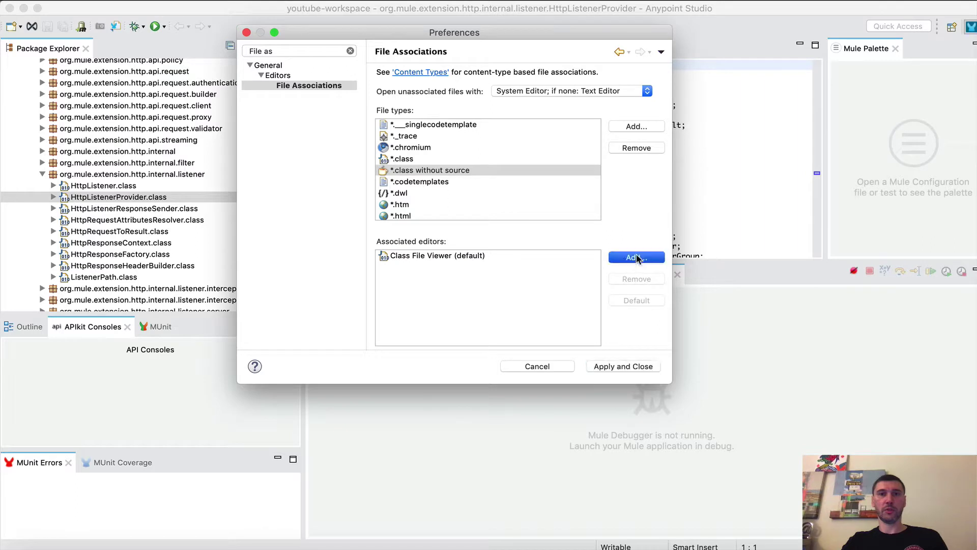
{"action": "type", "text": "JD"}
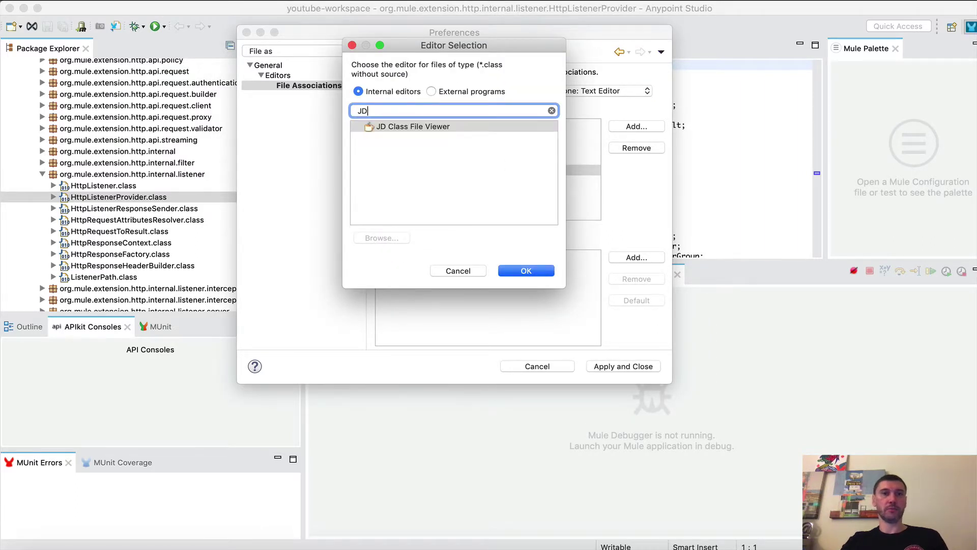
{"action": "left_click", "coordinate": [427, 127]}
{"action": "left_click", "coordinate": [525, 270]}
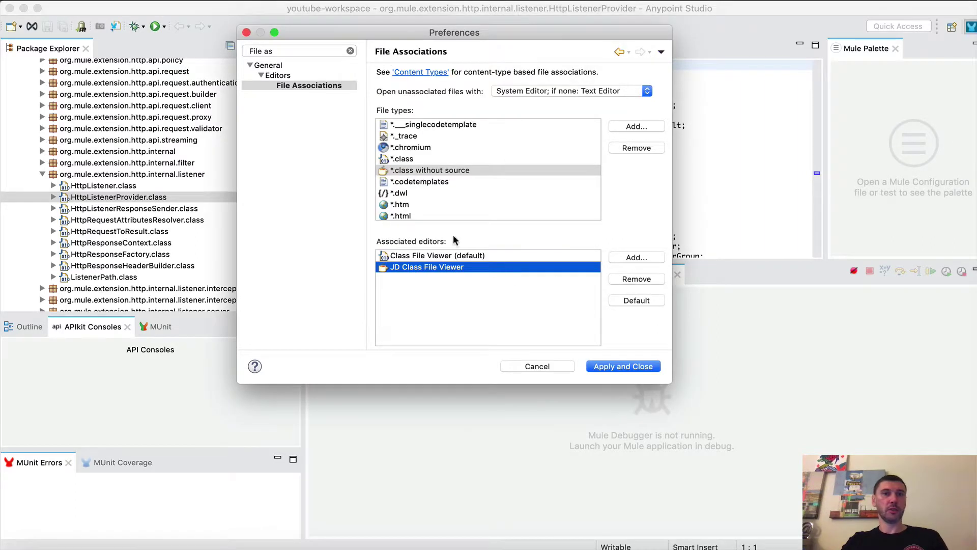
{"action": "left_click", "coordinate": [644, 300]}
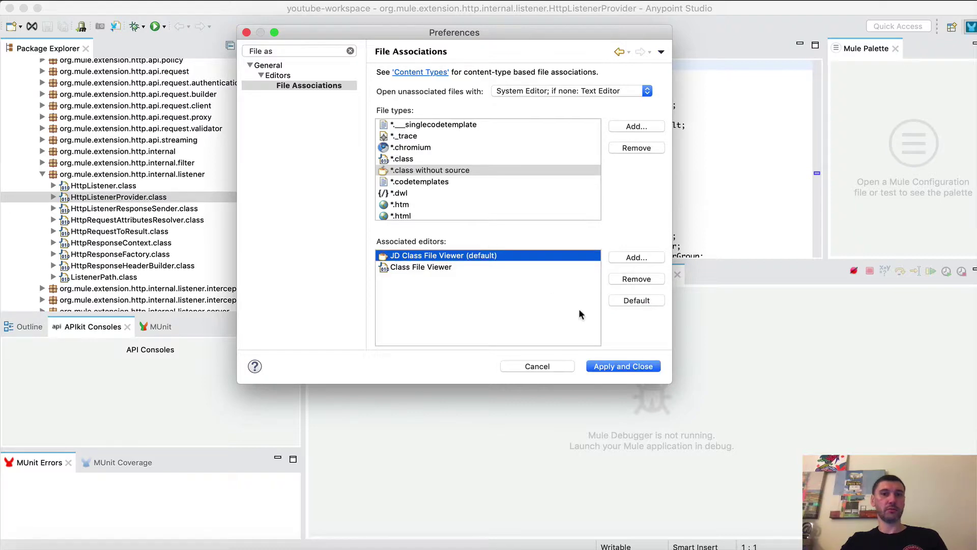
{"action": "left_click", "coordinate": [616, 366]}
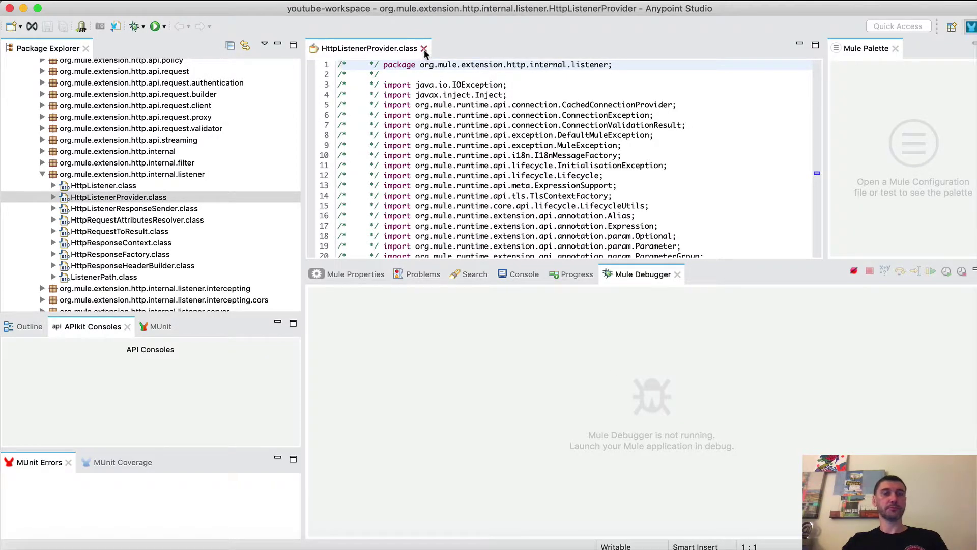
Enlarge the editor area and look at the initialise() method in HttpListenerProvider.class, checking the breakpoint options beside line 153.
{"action": "left_click_drag", "start_coordinate": [658, 262], "coordinate": [659, 348]}
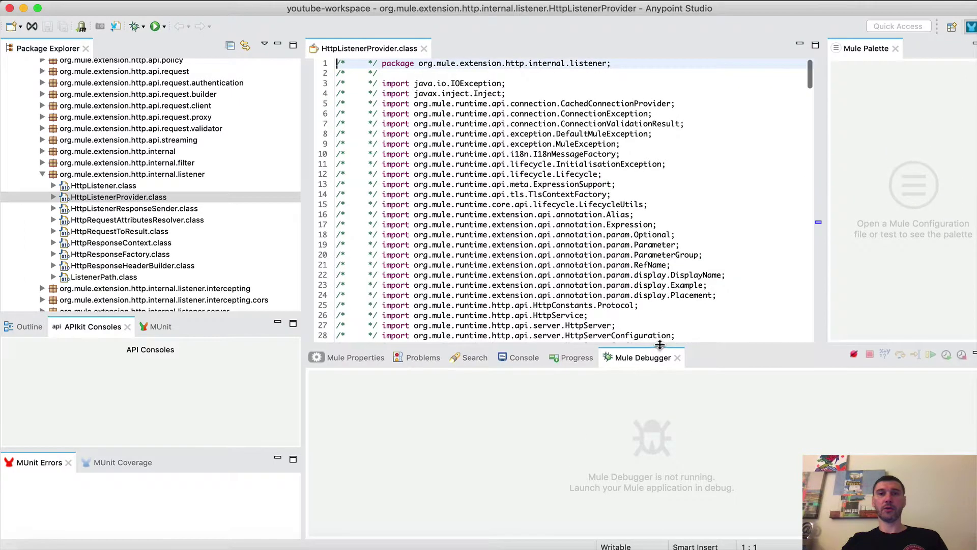
{"action": "scroll", "coordinate": [704, 256], "scroll_direction": "down", "scroll_amount": 2}
{"action": "scroll", "coordinate": [703, 256], "scroll_direction": "down", "scroll_amount": 20}
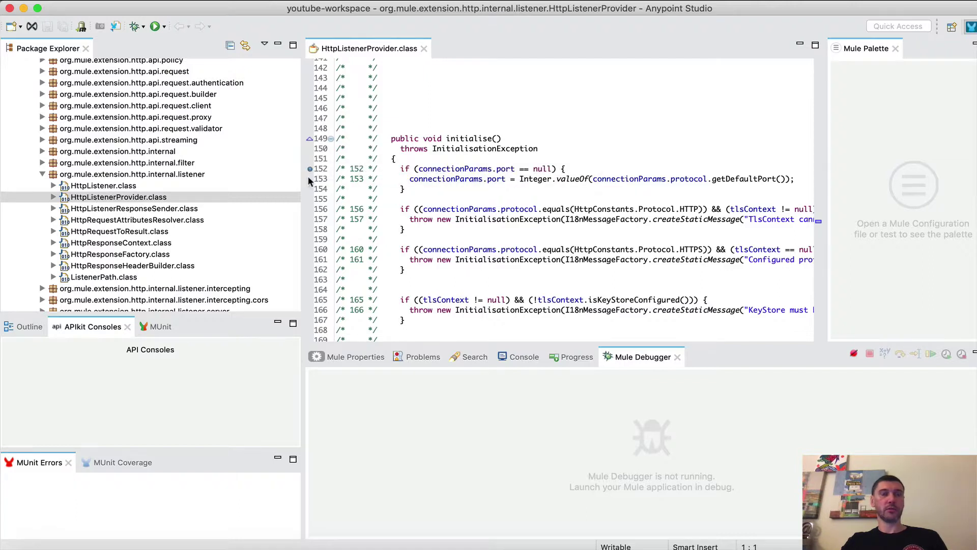
{"action": "right_click", "coordinate": [308, 181]}
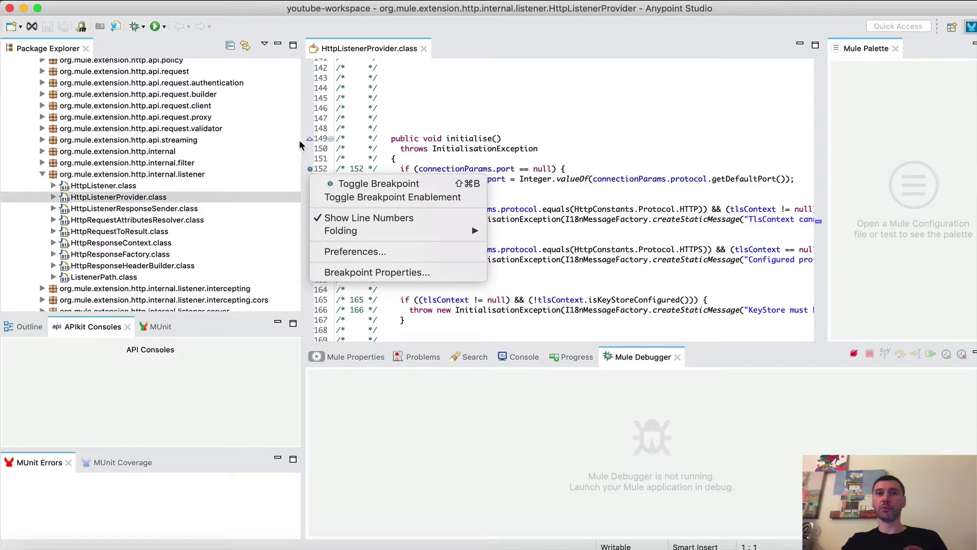
{"action": "left_click", "coordinate": [315, 154]}
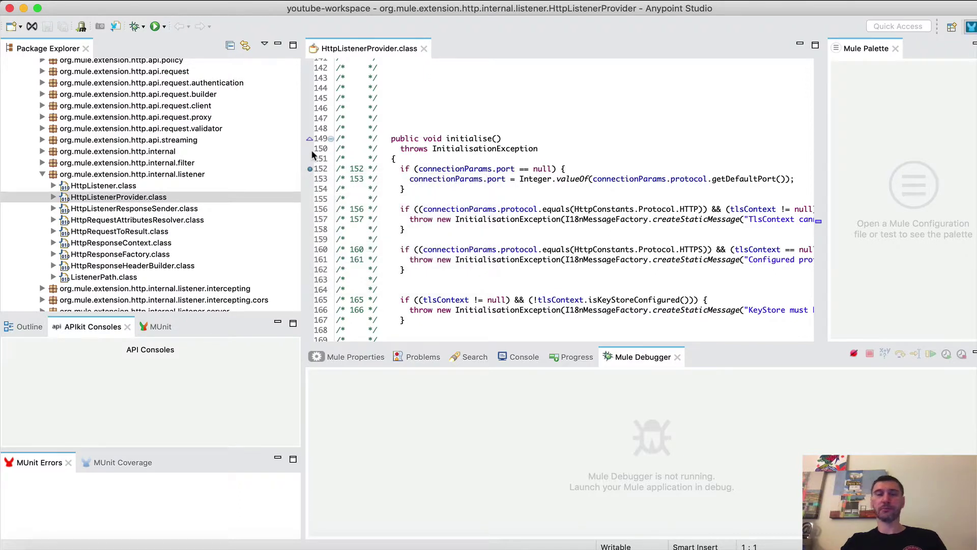
Debug the sample-config-properties project as a Mule Application, accepting the switch to the debug perspectives.
{"action": "scroll", "coordinate": [224, 162], "scroll_direction": "up", "scroll_amount": 15}
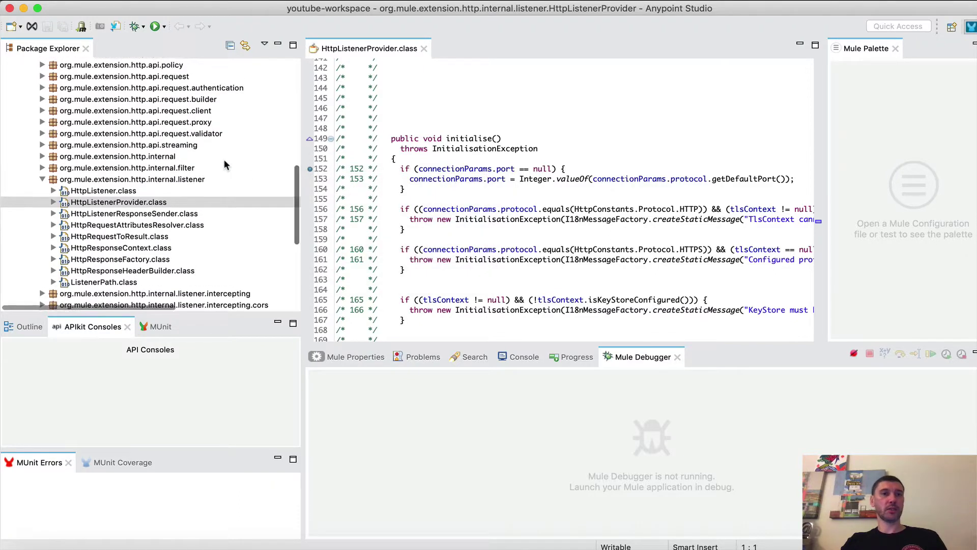
{"action": "scroll", "coordinate": [224, 162], "scroll_direction": "up", "scroll_amount": 2}
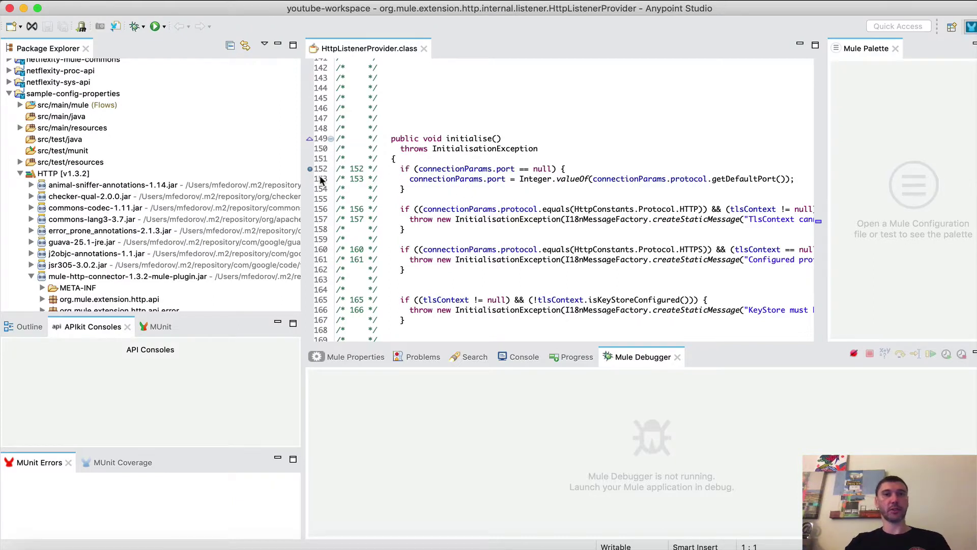
{"action": "right_click", "coordinate": [94, 93]}
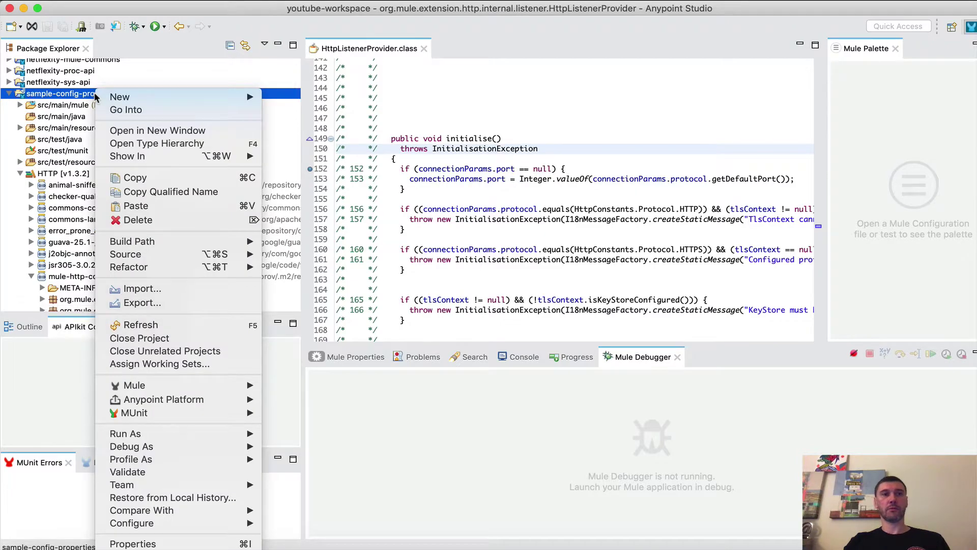
{"action": "mouse_move", "coordinate": [230, 446]}
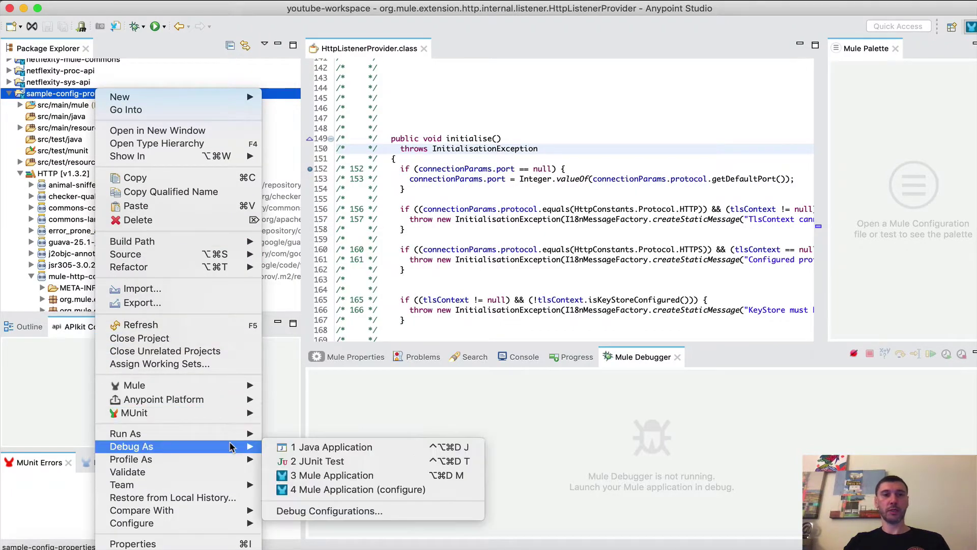
{"action": "left_click", "coordinate": [323, 476]}
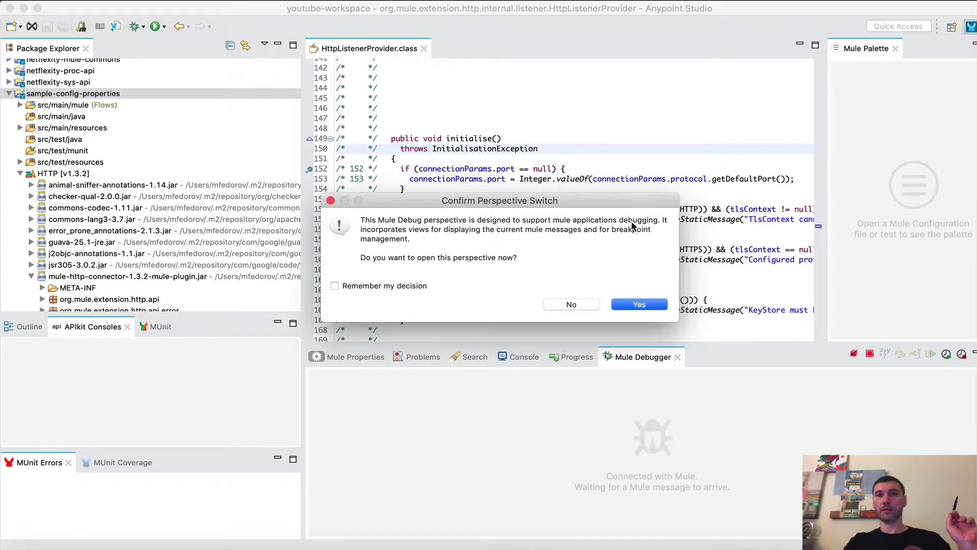
{"action": "left_click", "coordinate": [642, 304]}
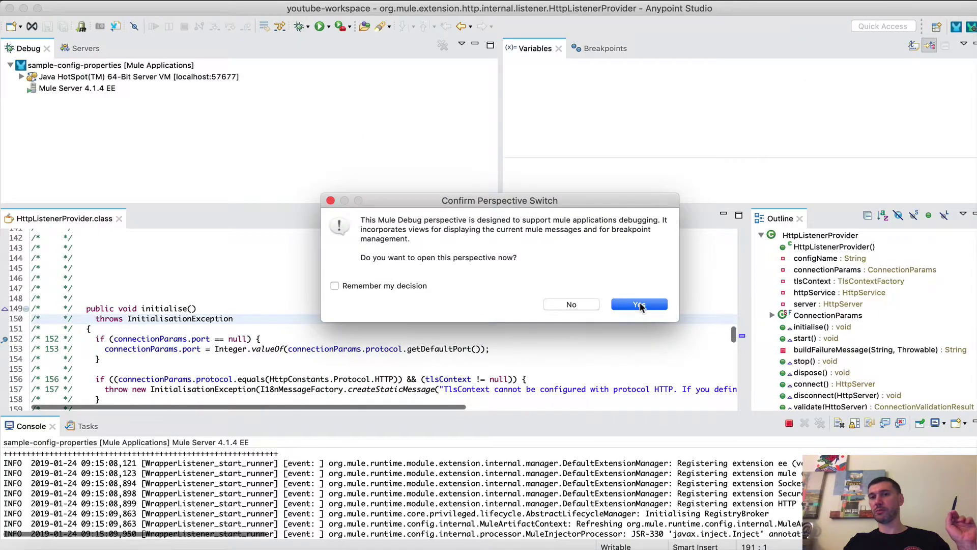
{"action": "left_click", "coordinate": [630, 310]}
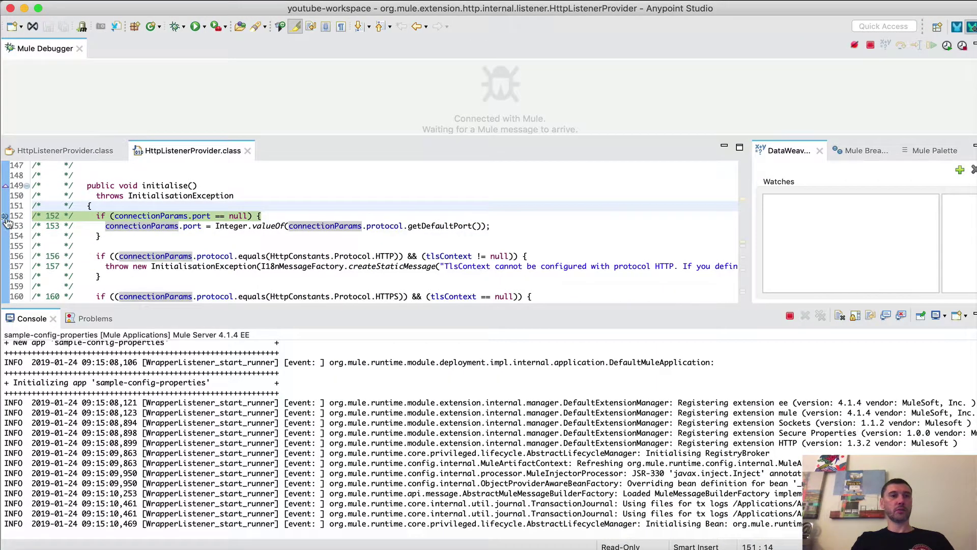
Switch to the Debug perspective and step over the initialise() code from line 152 to line 160.
{"action": "left_click", "coordinate": [106, 209]}
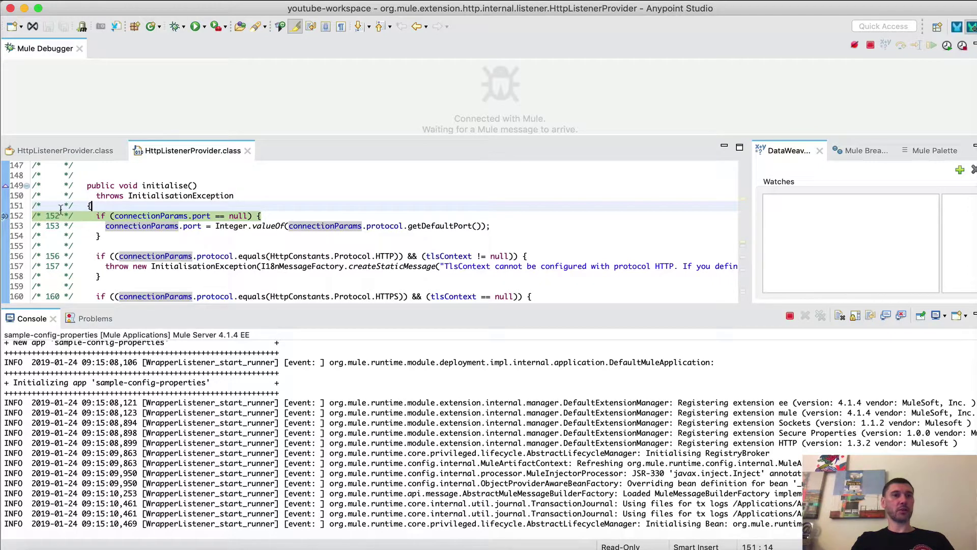
{"action": "left_click", "coordinate": [292, 216]}
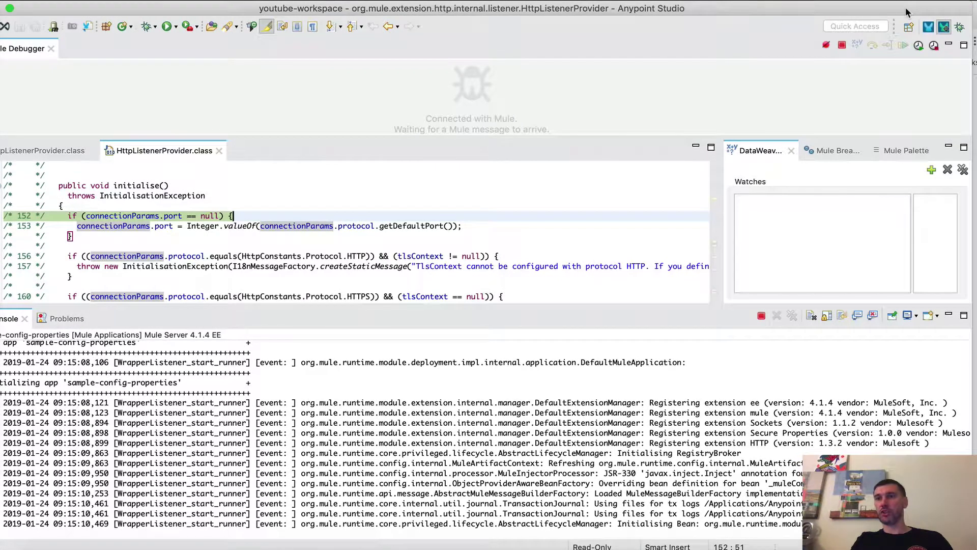
{"action": "left_click", "coordinate": [963, 28]}
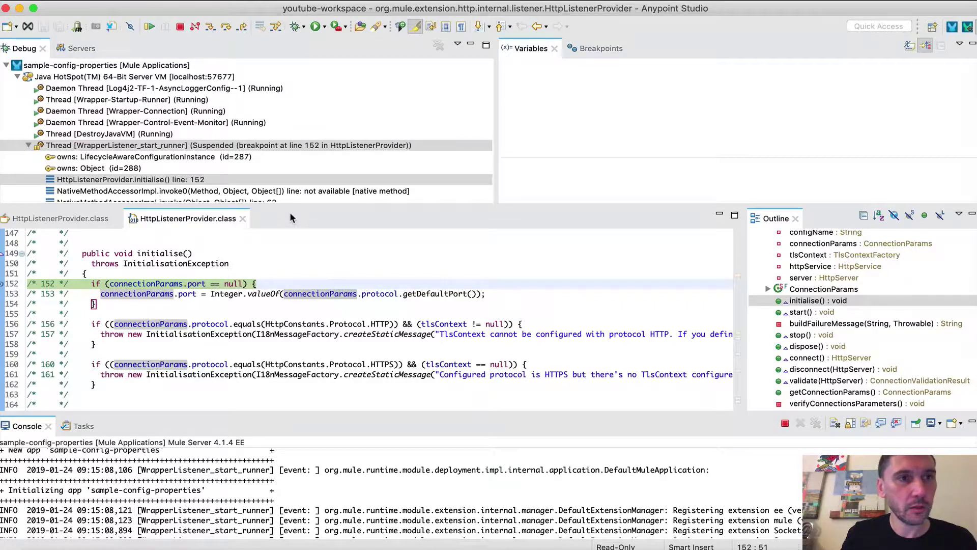
{"action": "left_click", "coordinate": [224, 27]}
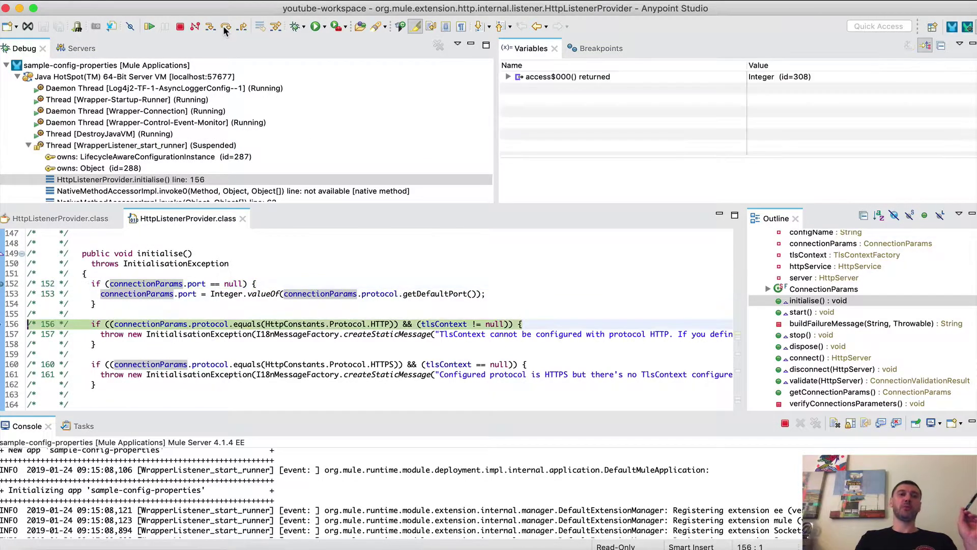
{"action": "left_click", "coordinate": [224, 27]}
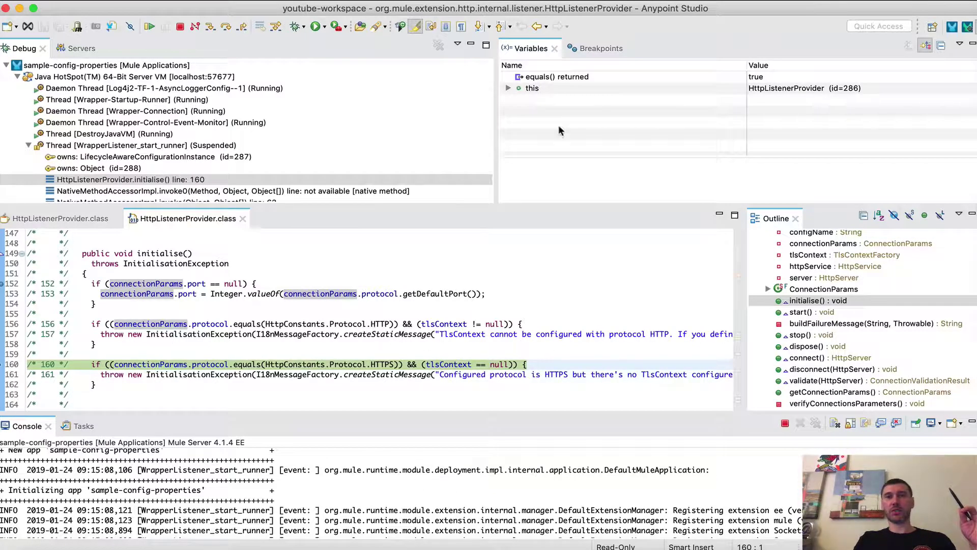
Expand the "this" variable and examine its configName value and the fields of connectionParams.
{"action": "left_click", "coordinate": [509, 88]}
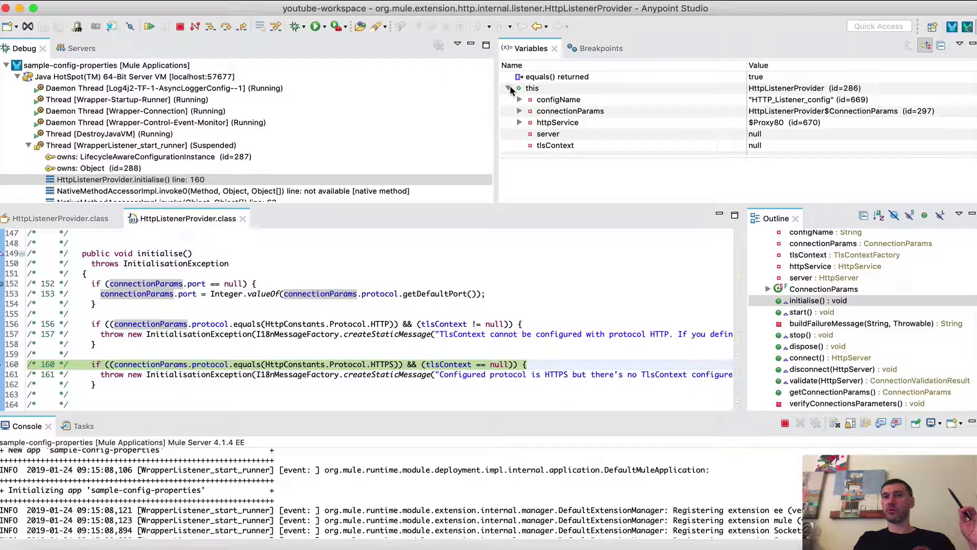
{"action": "left_click", "coordinate": [551, 99]}
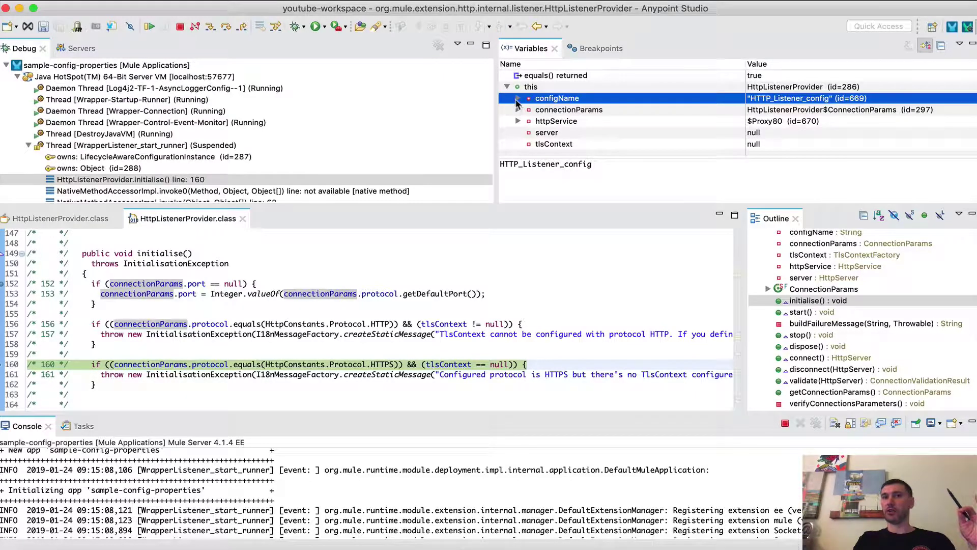
{"action": "left_click", "coordinate": [518, 99]}
{"action": "left_click", "coordinate": [554, 109]}
{"action": "left_click", "coordinate": [565, 122]}
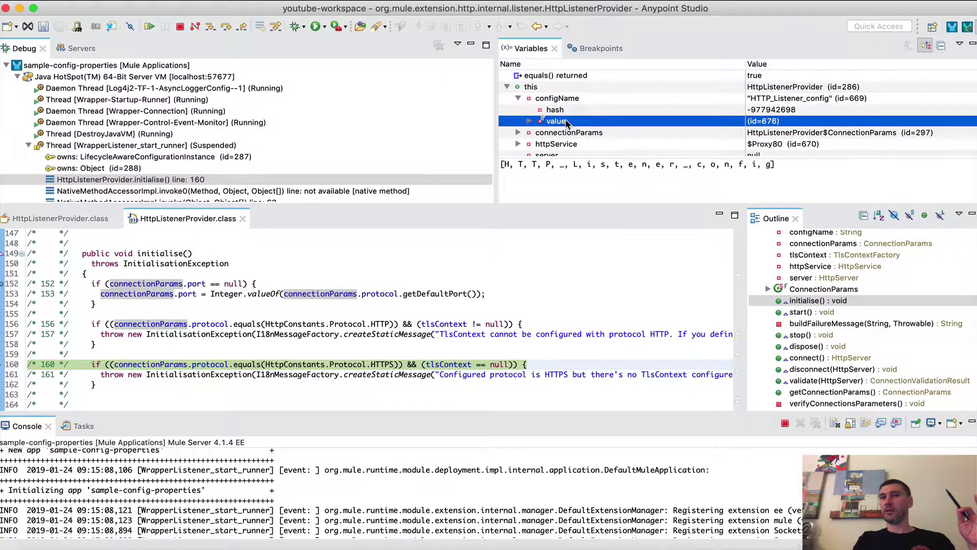
{"action": "scroll", "coordinate": [565, 122], "scroll_direction": "down", "scroll_amount": 1}
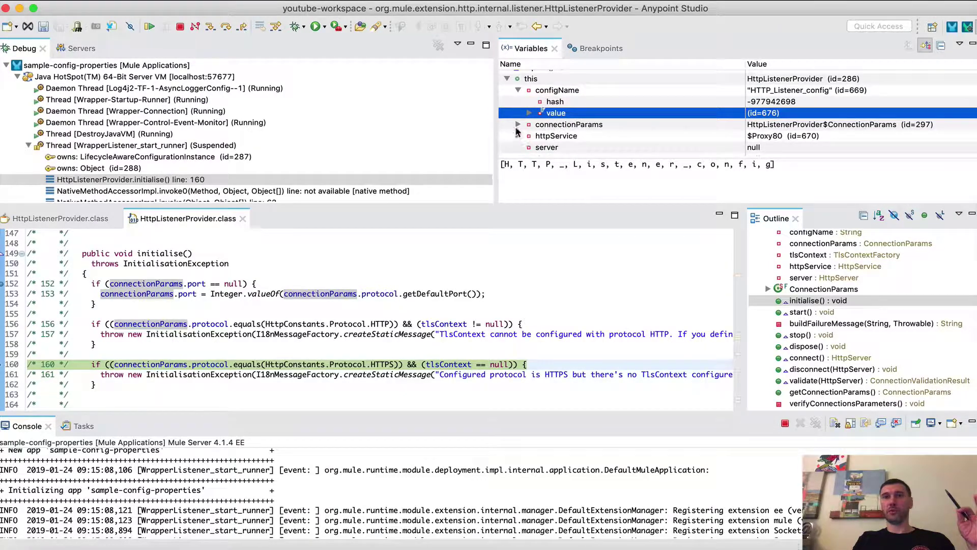
{"action": "left_click", "coordinate": [518, 124]}
{"action": "scroll", "coordinate": [583, 136], "scroll_direction": "down", "scroll_amount": 3}
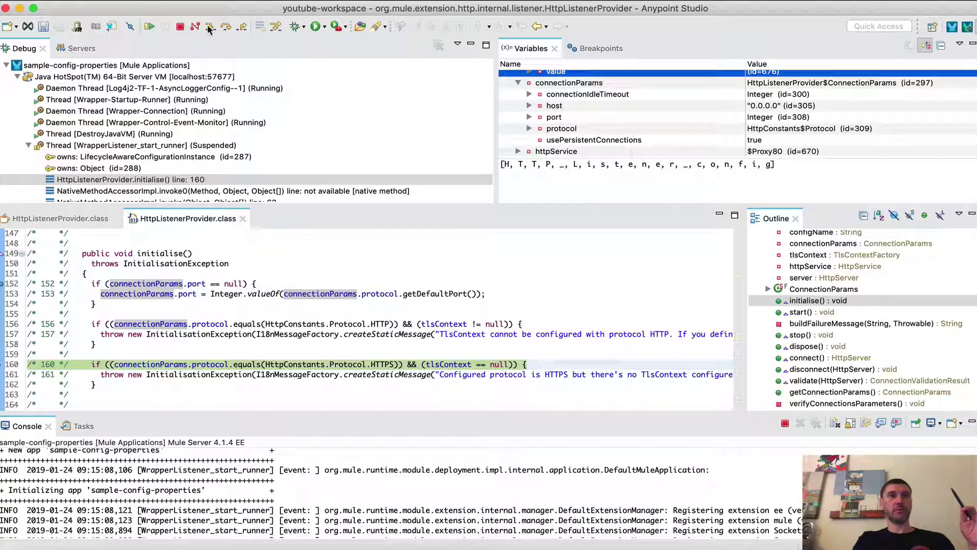
Resume the suspended sample-config-properties debug session from line 160.
{"action": "left_click", "coordinate": [149, 28]}
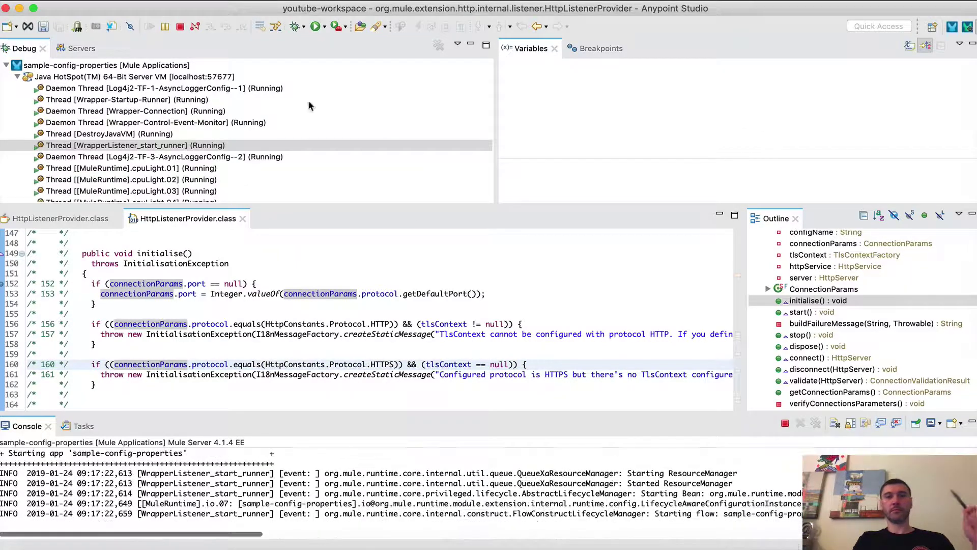